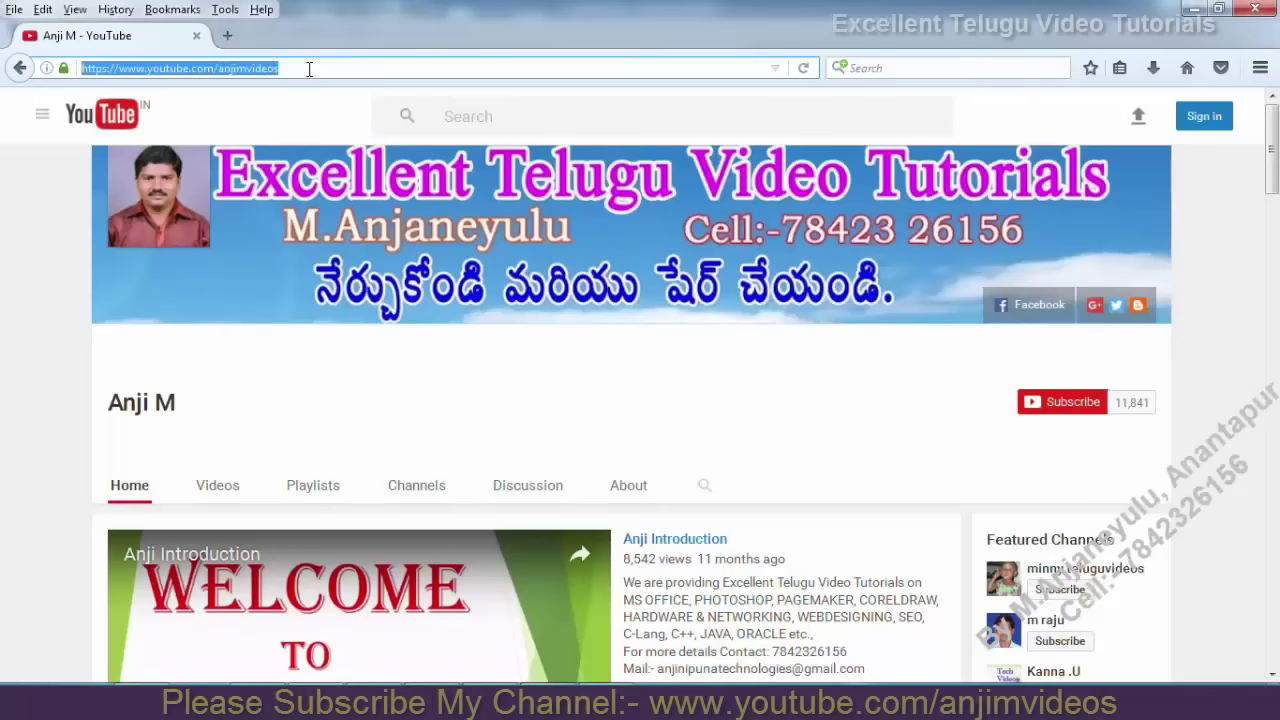
# Open a blank Document1 in Word 2007
pyautogui.click(309, 68)
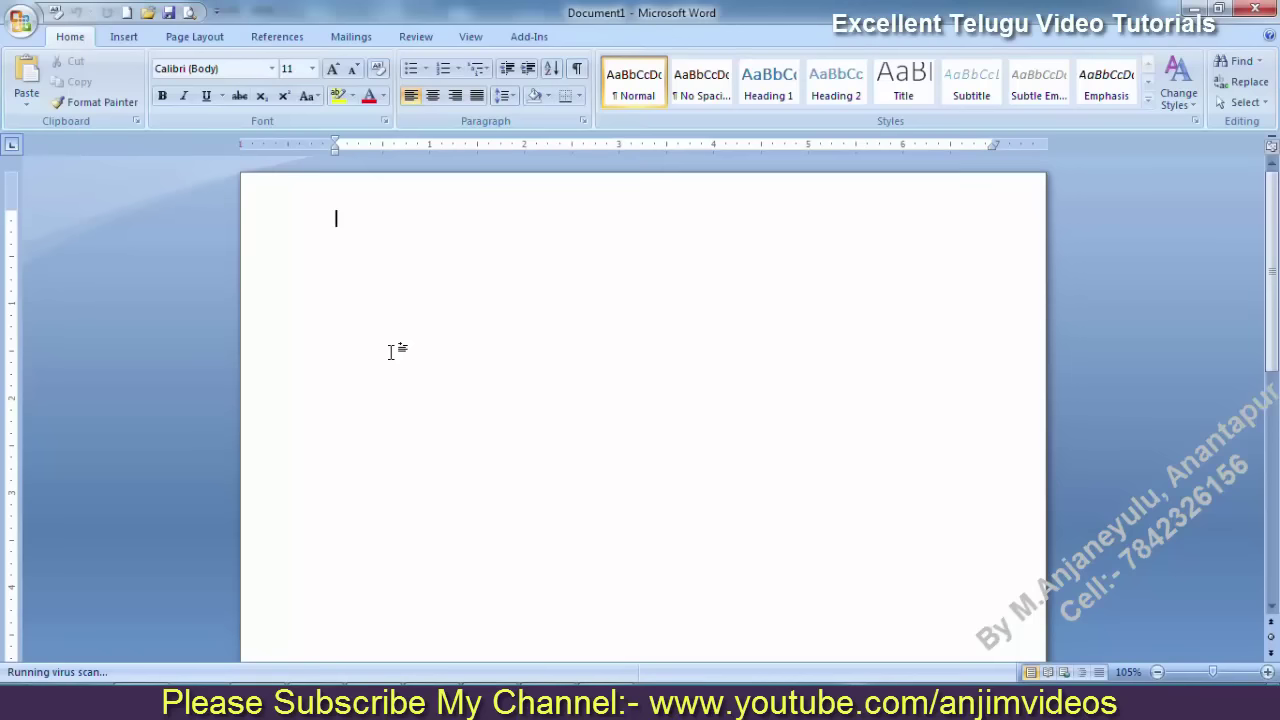
# Generate three sample paragraphs with =rand() and select all of their text
pyautogui.write('=rand(')
pyautogui.press('Return')
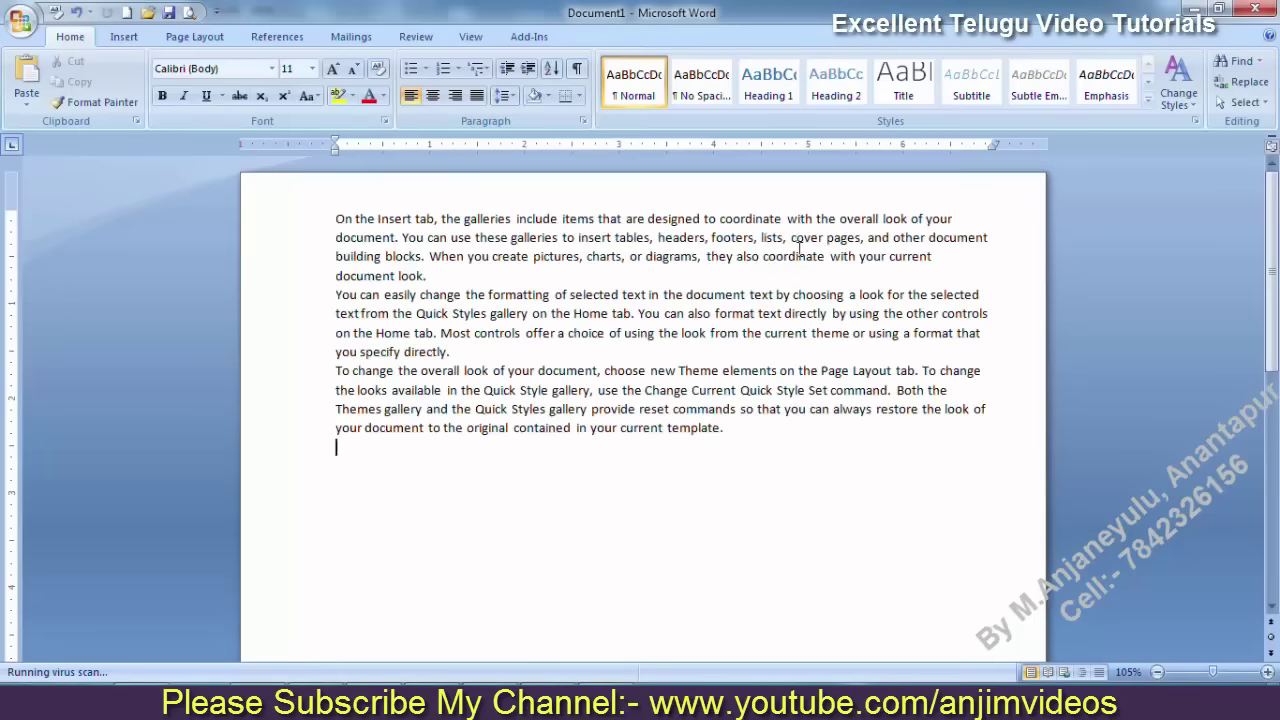
pyautogui.click(335, 219)
pyautogui.moveTo(335, 219)
pyautogui.mouseDown()
pyautogui.moveTo(468, 283)
pyautogui.moveTo(508, 333)
pyautogui.moveTo(686, 390)
pyautogui.moveTo(742, 440)
pyautogui.mouseUp()
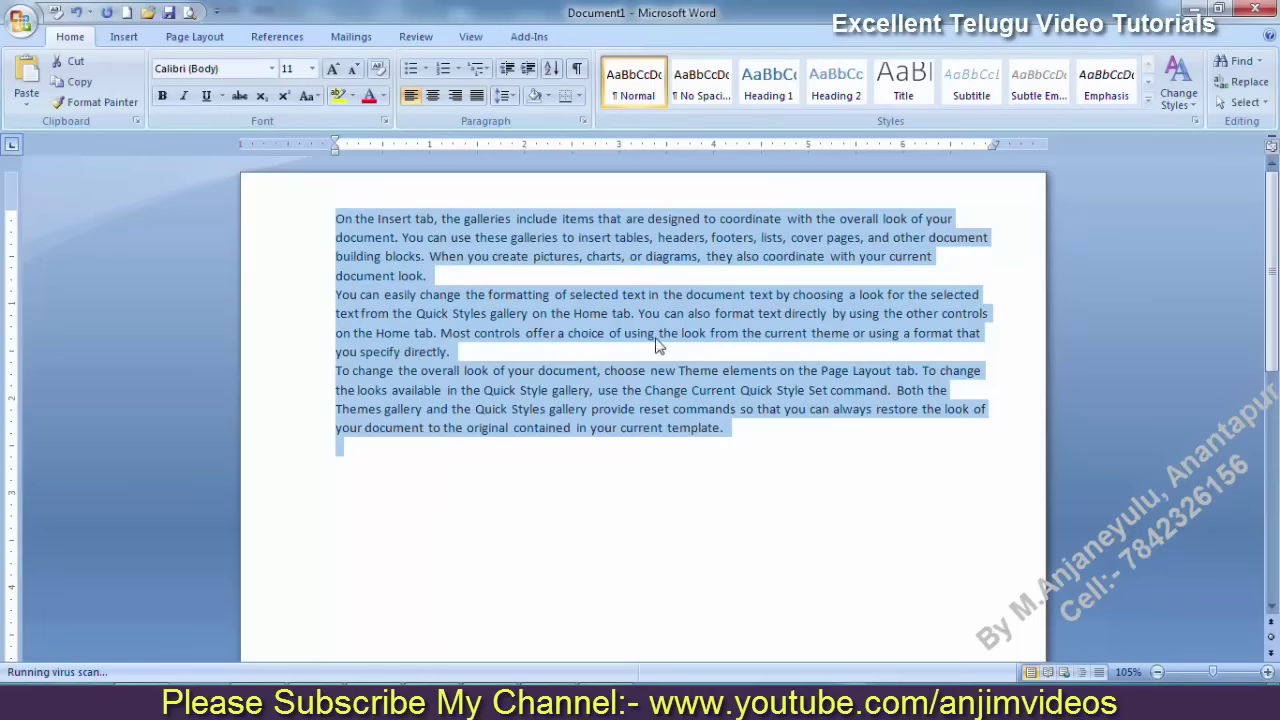
pyautogui.click(527, 315)
pyautogui.click(334, 218)
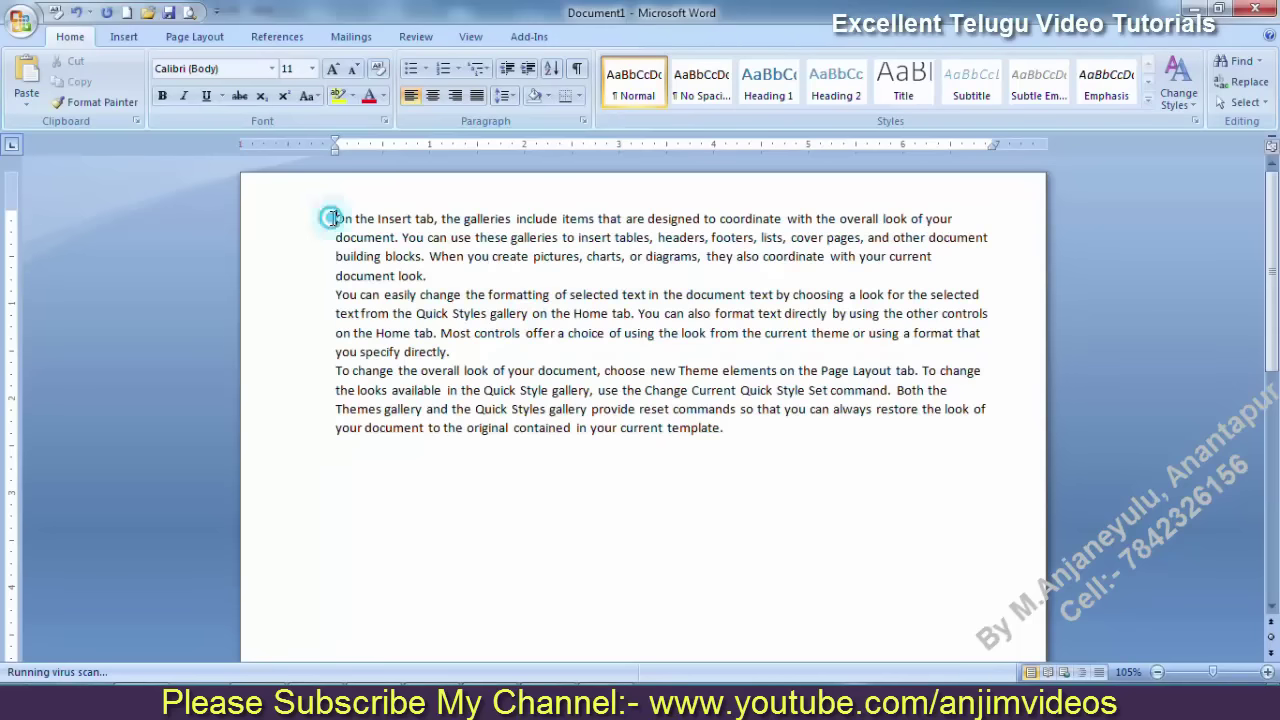
pyautogui.moveTo(424, 218); pyautogui.dragTo(461, 372)
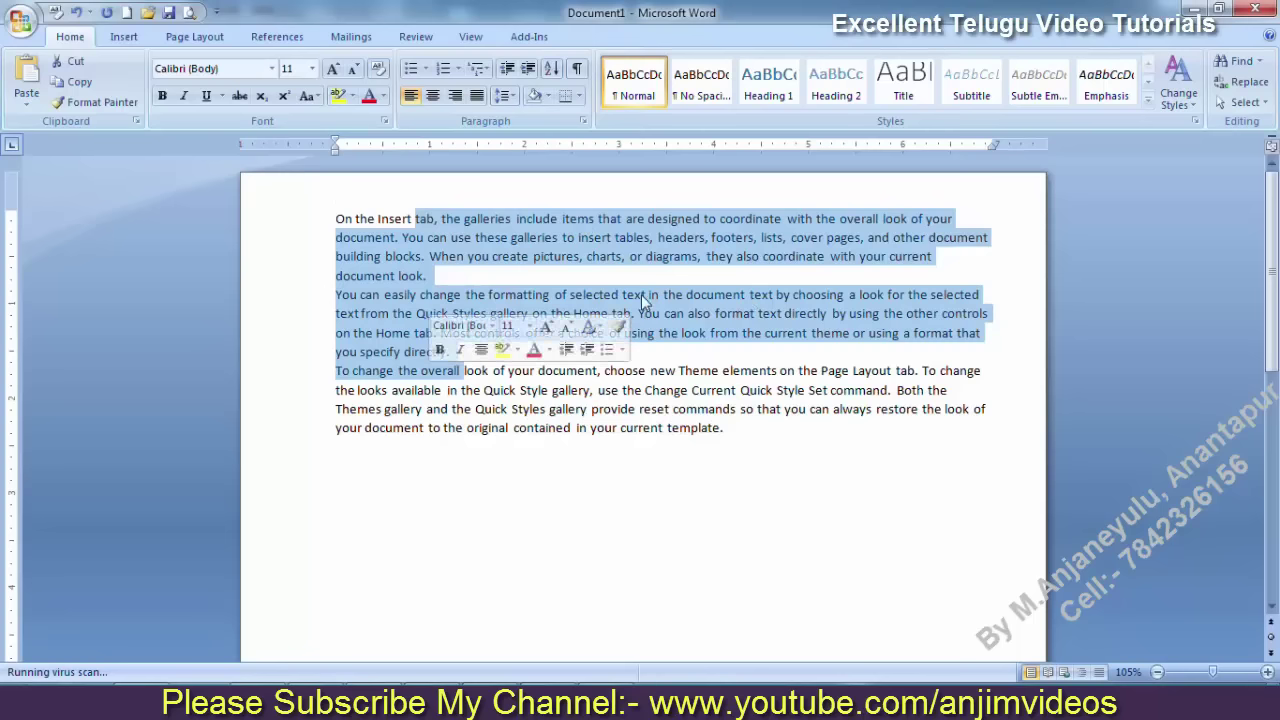
pyautogui.click(686, 296)
pyautogui.click(390, 237)
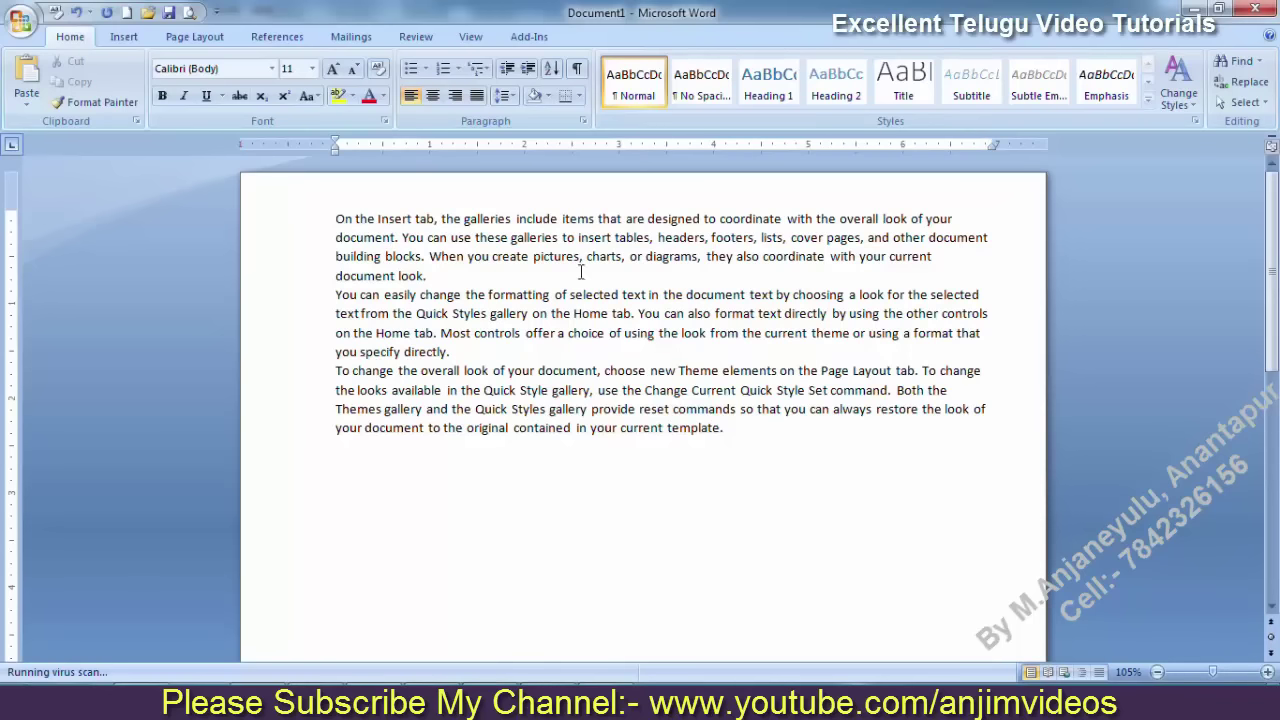
pyautogui.moveTo(332, 219); pyautogui.dragTo(728, 430)
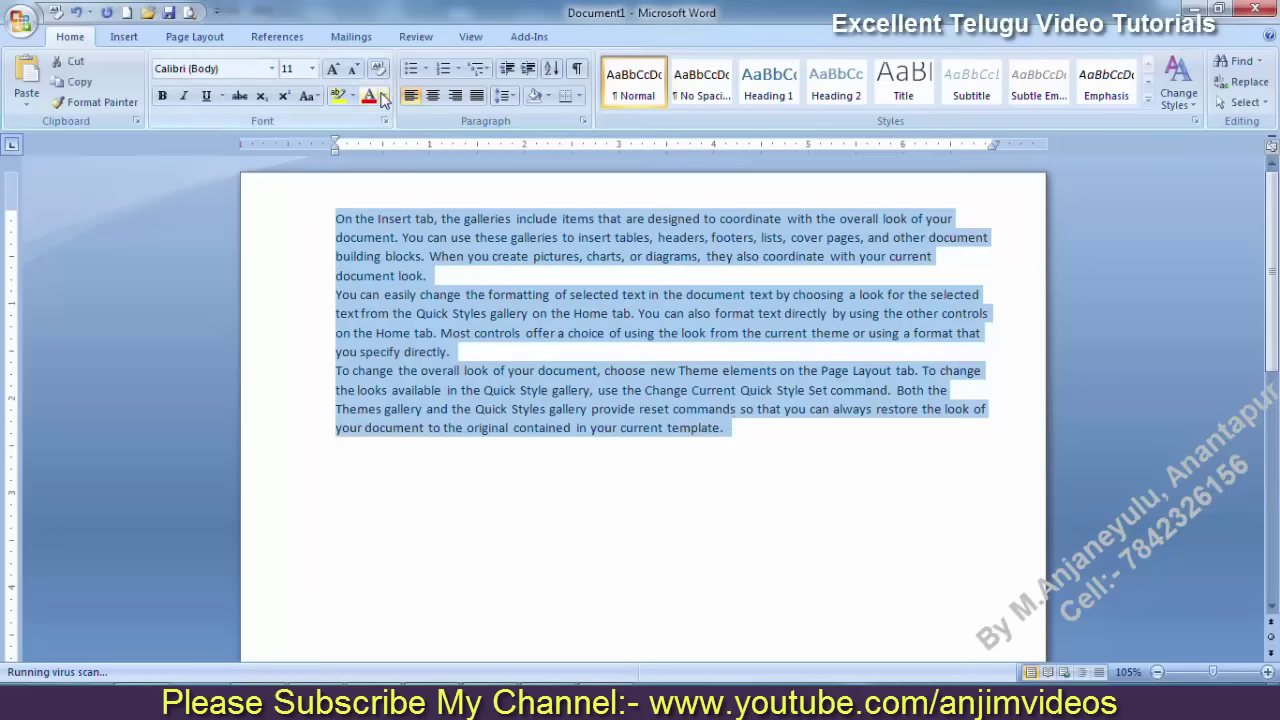
pyautogui.click(521, 333)
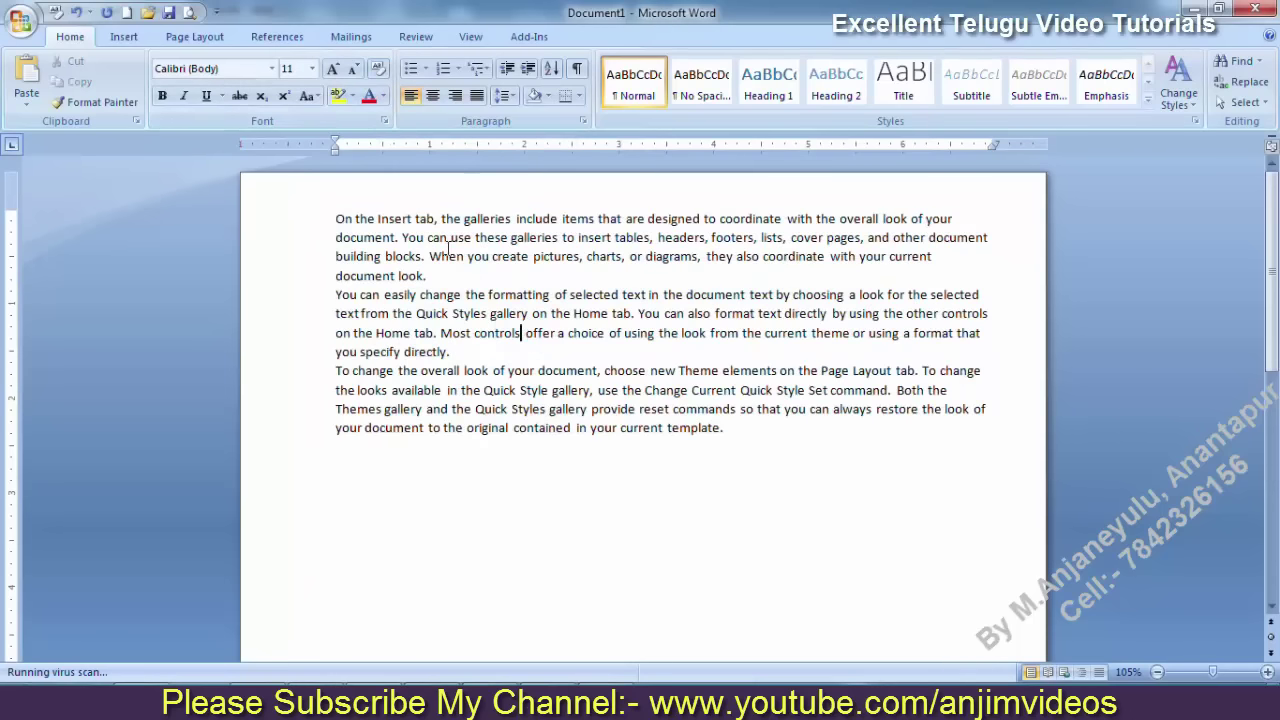
pyautogui.moveTo(314, 209); pyautogui.dragTo(760, 457)
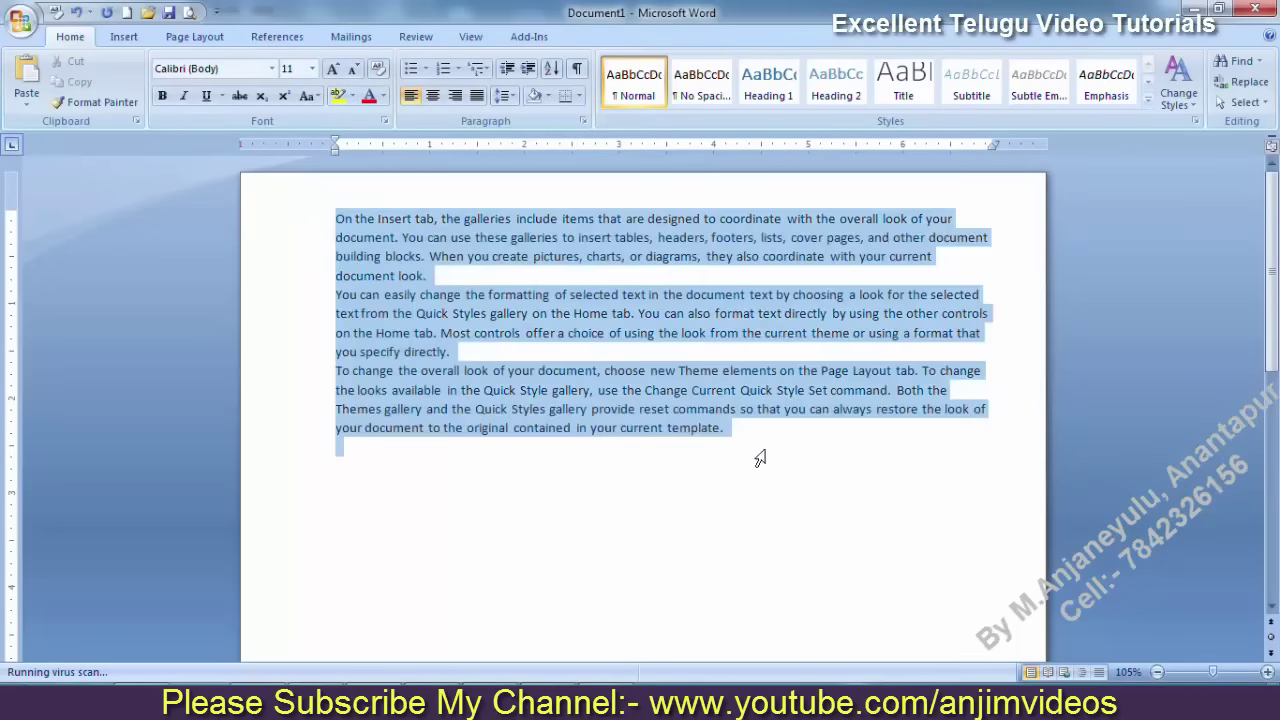
pyautogui.click(383, 96)
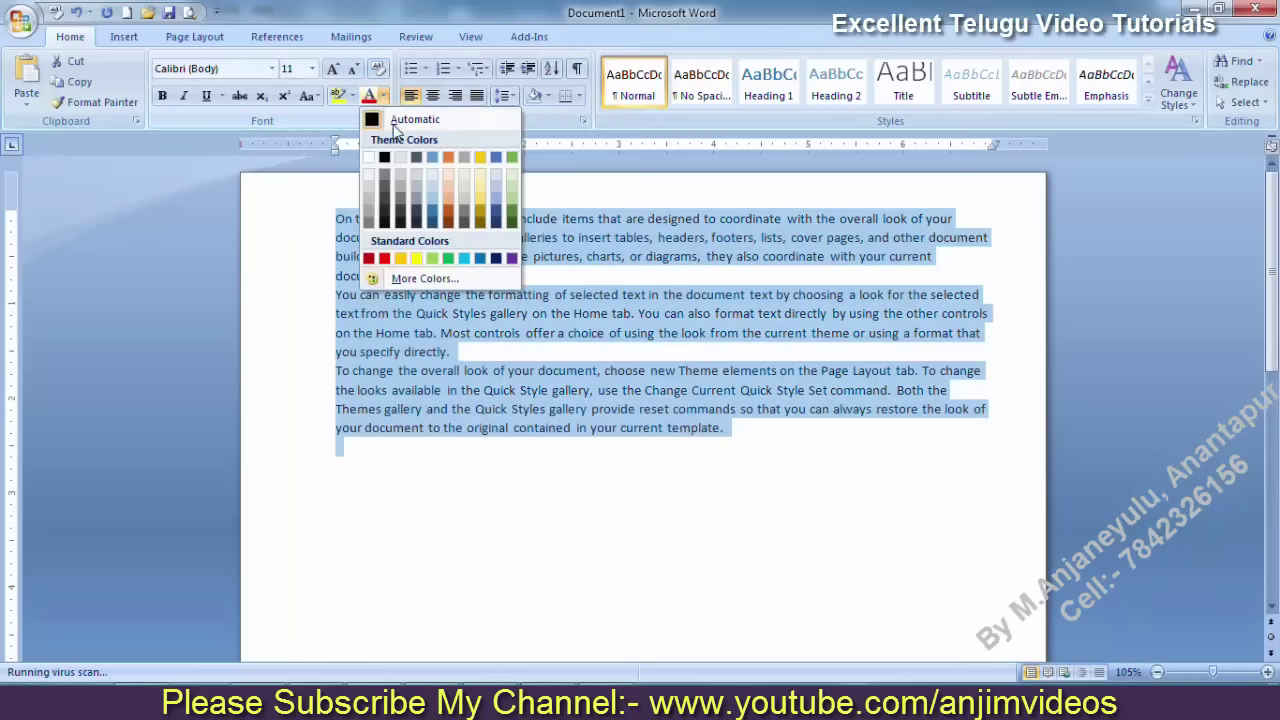
pyautogui.click(368, 258)
pyautogui.click(408, 268)
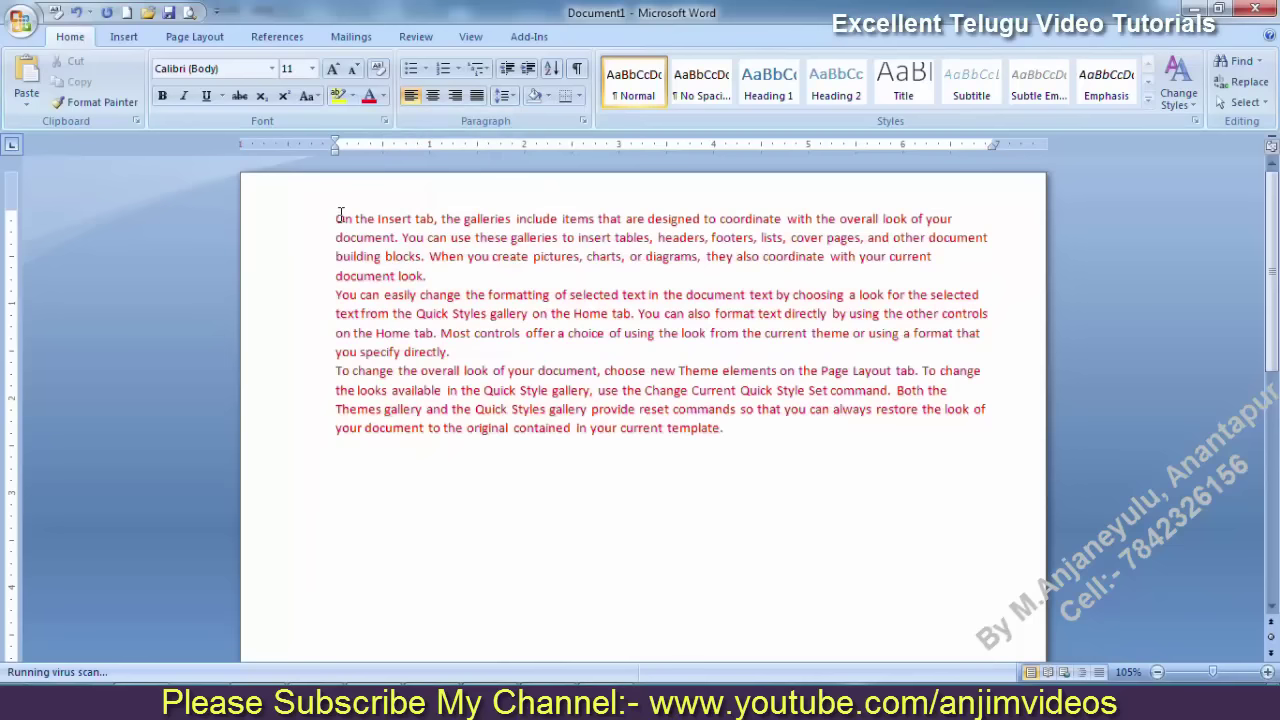
pyautogui.hotkey('ctrl', 'a')
pyautogui.hotkey('ctrl', 'space')
pyautogui.click(372, 238)
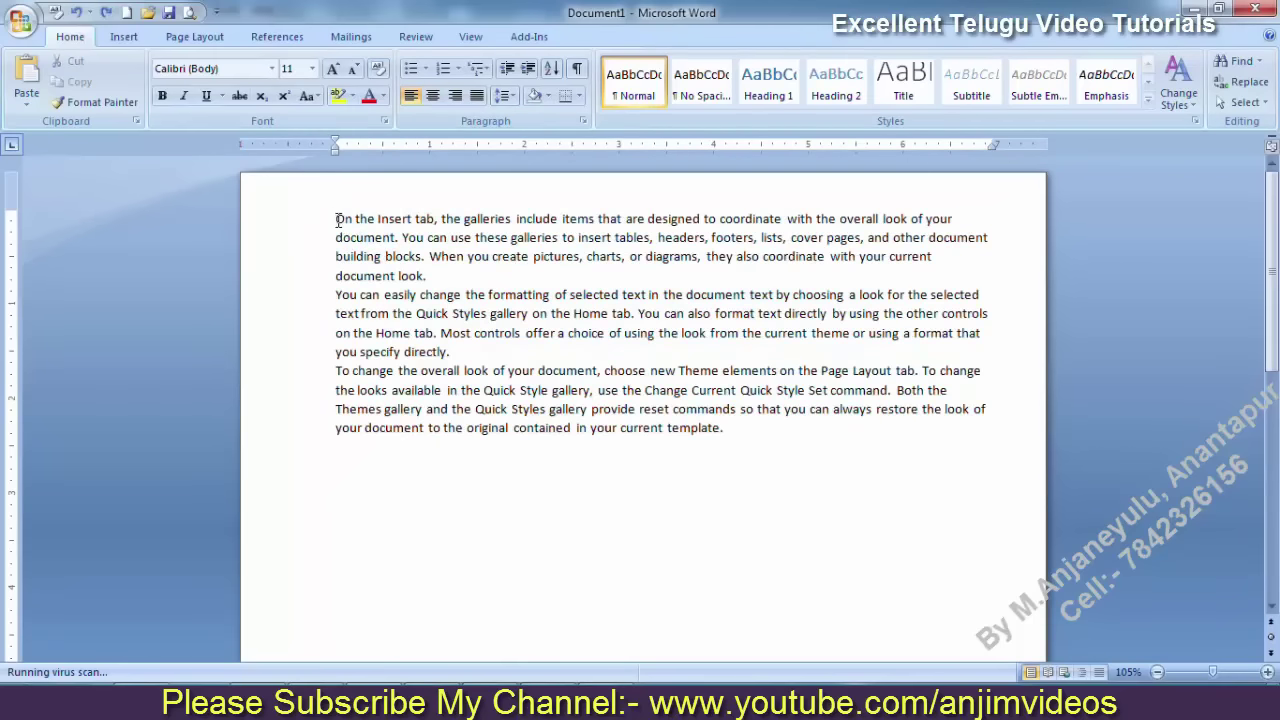
pyautogui.press('alt')
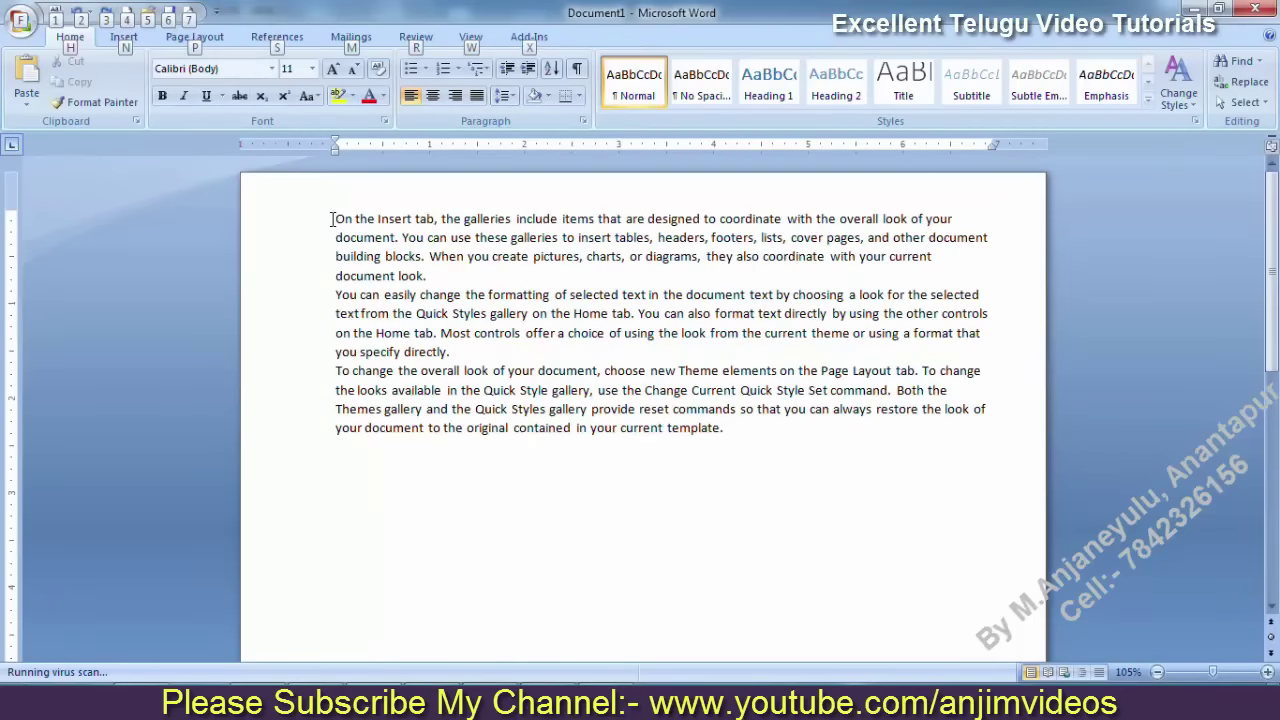
# Select a vertical block along the paragraphs' left edge down to the last line and colour it red
pyautogui.moveTo(336, 218); pyautogui.dragTo(443, 368)
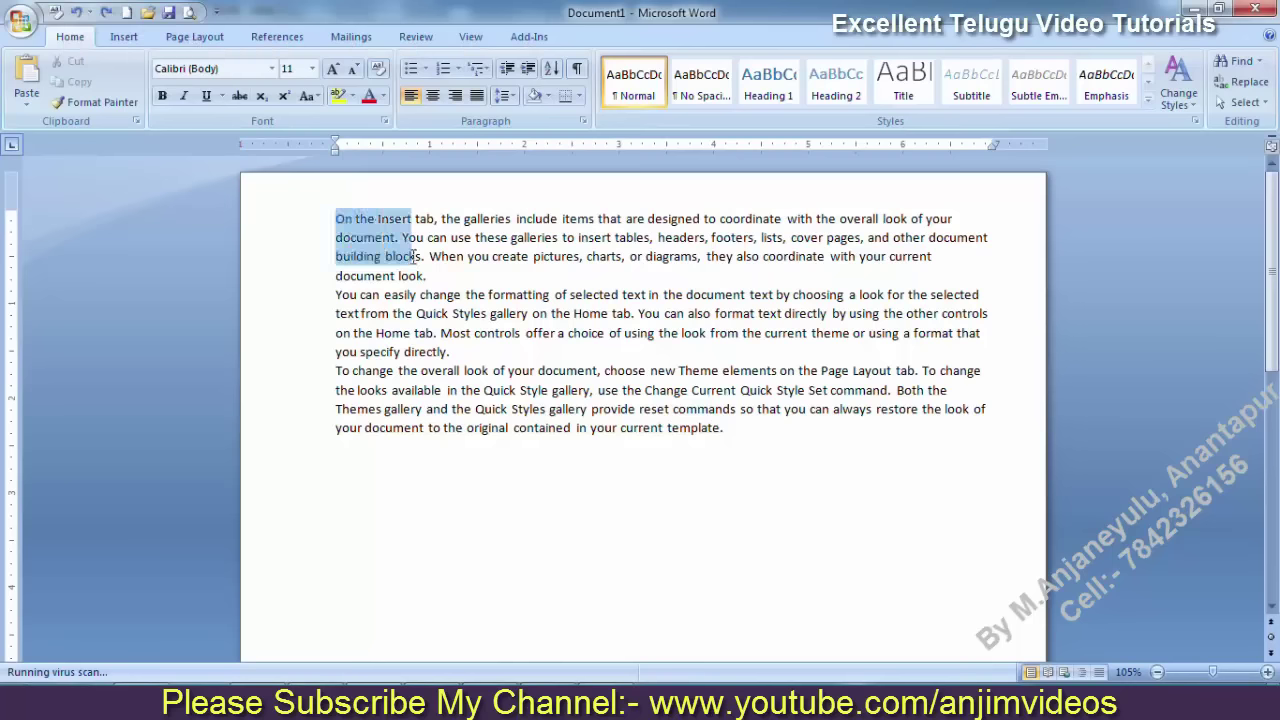
pyautogui.moveTo(445, 370); pyautogui.dragTo(452, 434)
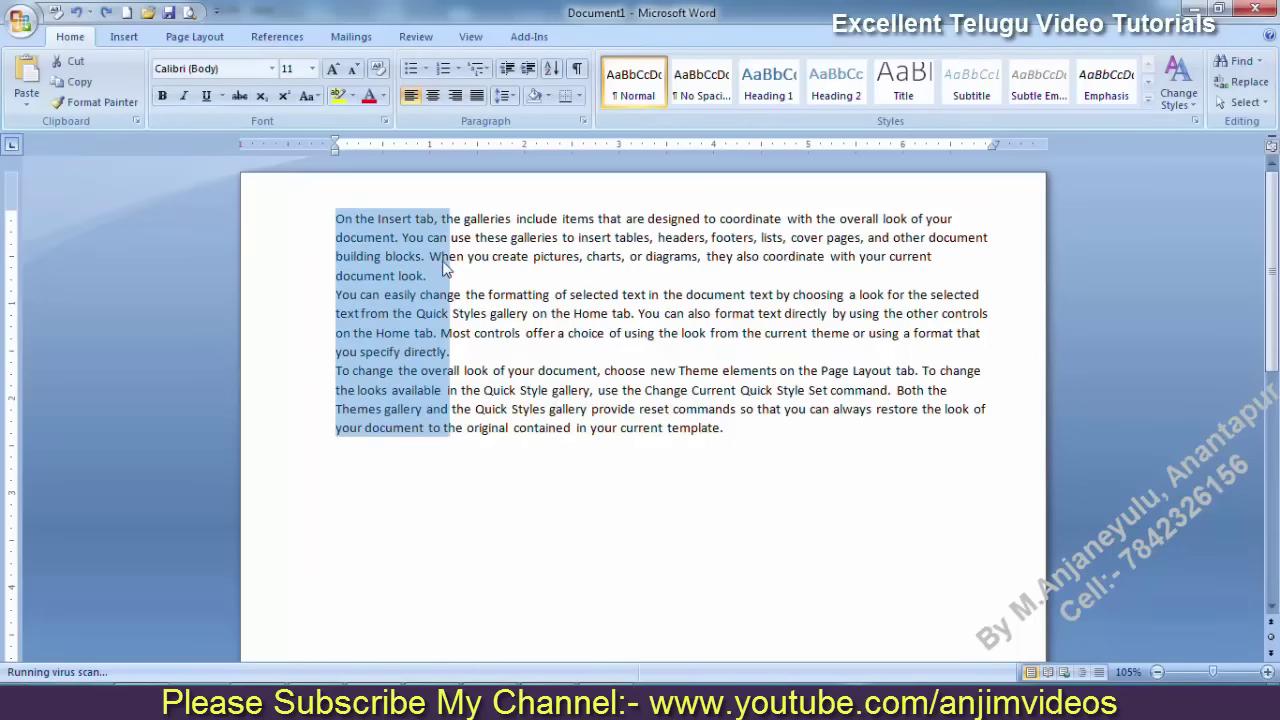
pyautogui.click(383, 96)
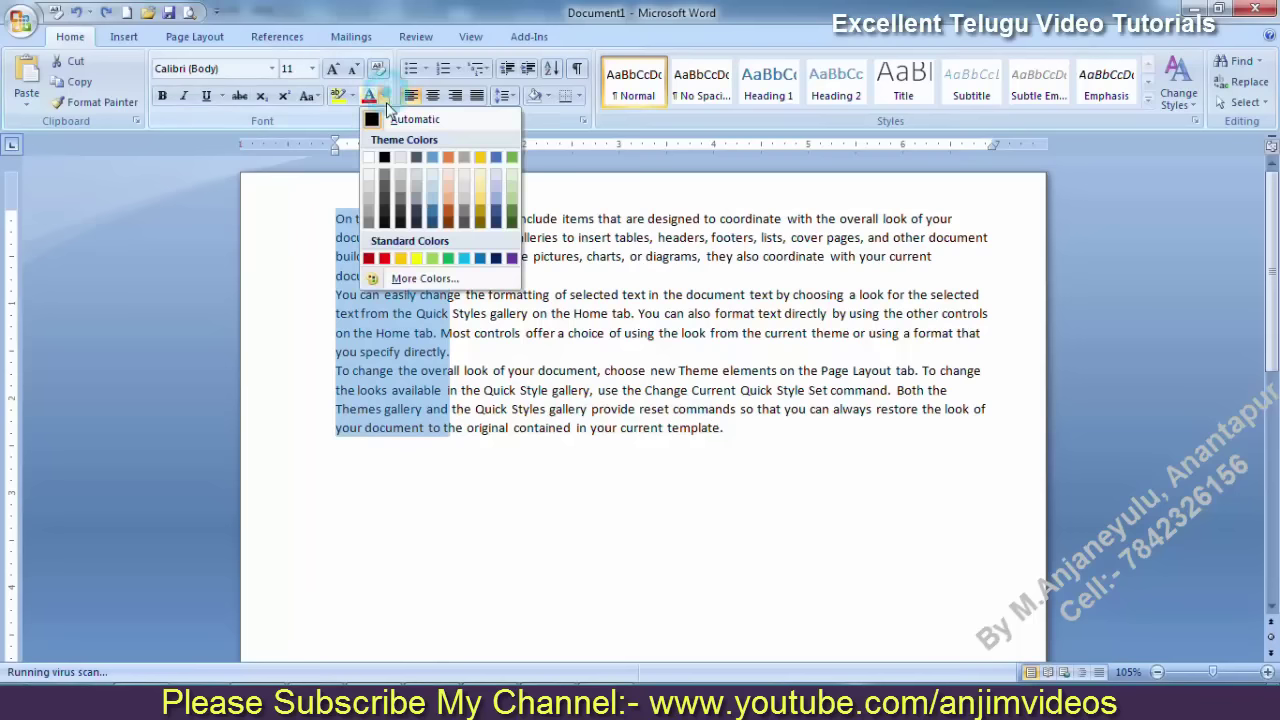
pyautogui.click(384, 259)
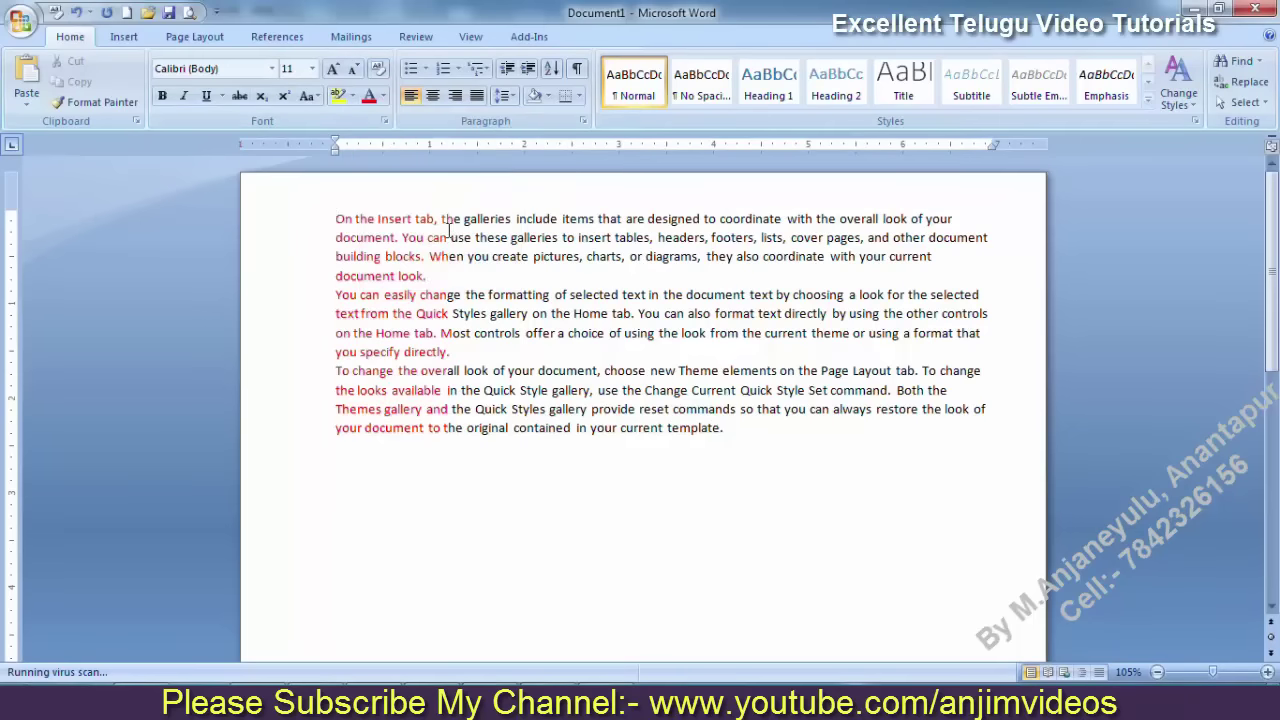
pyautogui.click(451, 217)
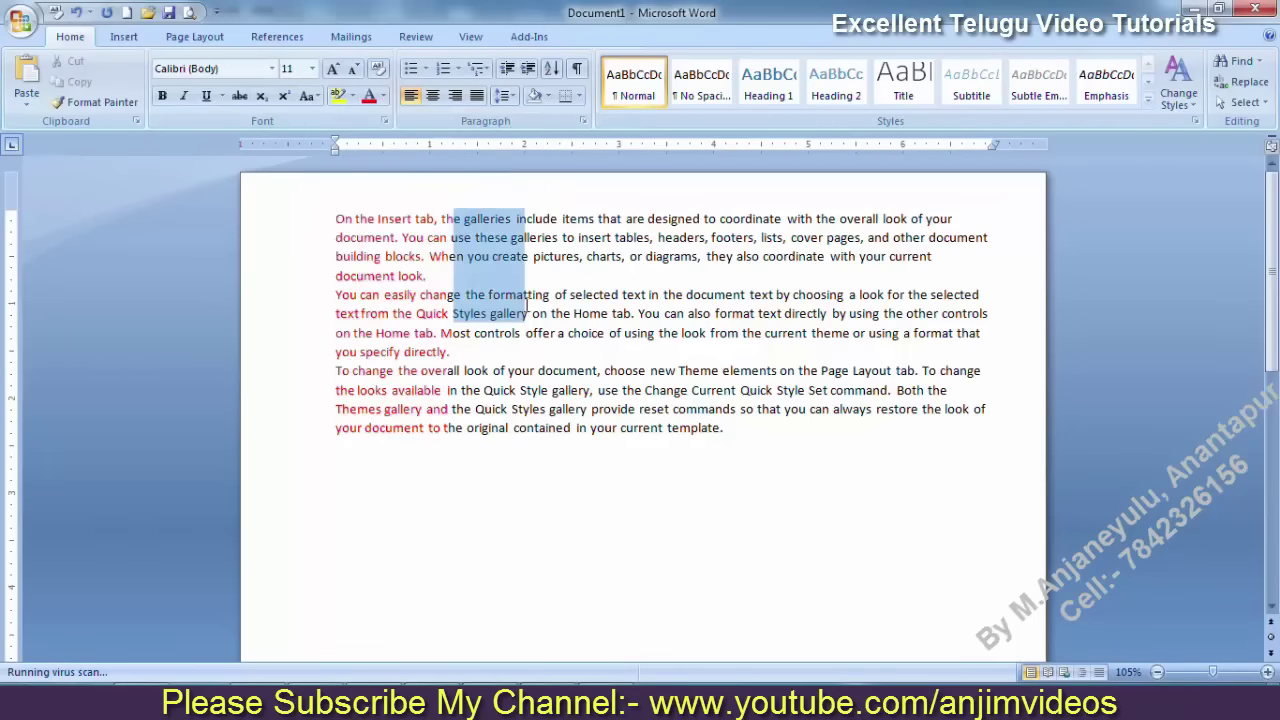
# Select a further vertical block through the middle of the paragraphs, leaving its colour unchanged
pyautogui.moveTo(451, 217); pyautogui.dragTo(575, 426)
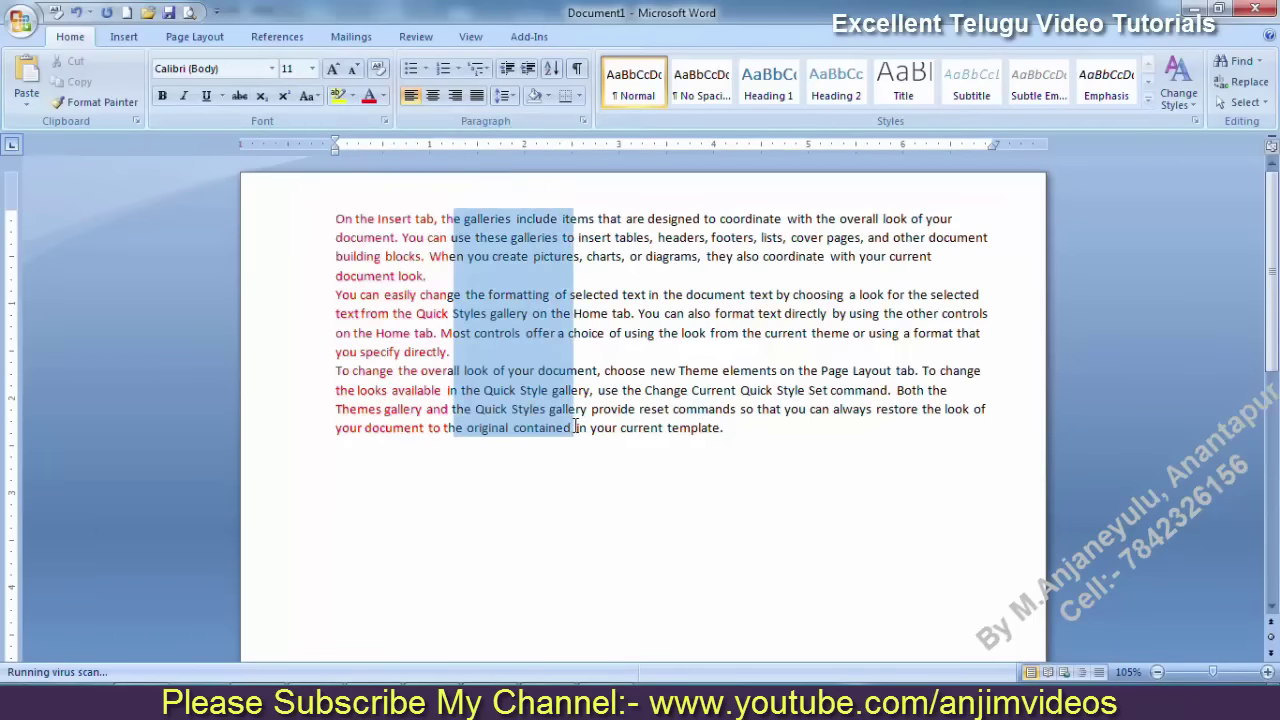
pyautogui.click(384, 97)
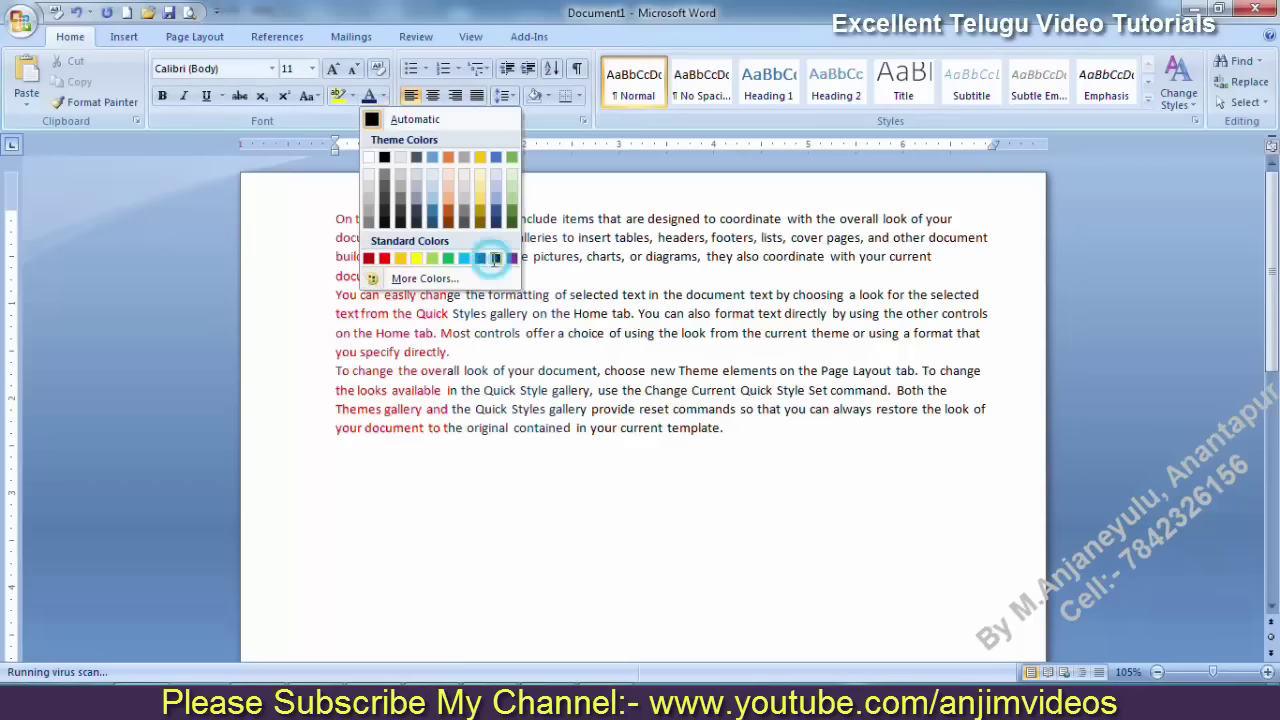
pyautogui.press('Escape')
pyautogui.moveTo(576, 210); pyautogui.dragTo(709, 428)
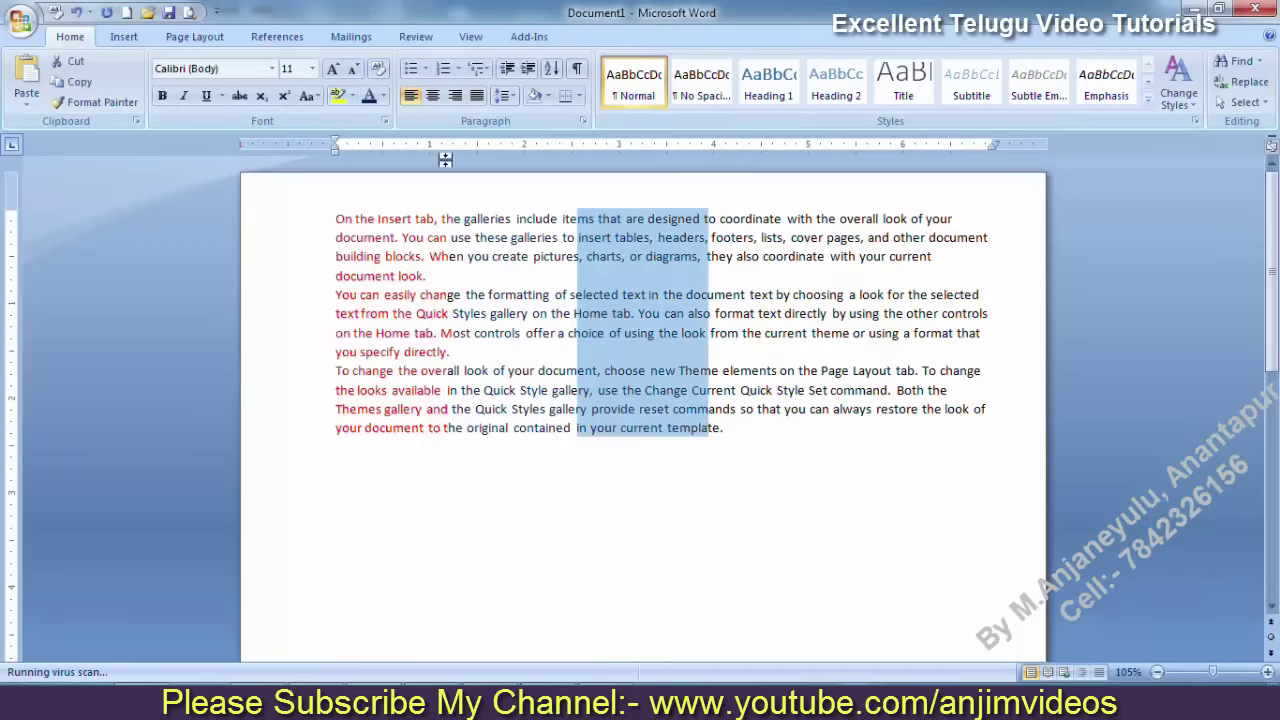
# Colour the selected middle block purple, then give the next block to the right a very light colour
pyautogui.click(384, 97)
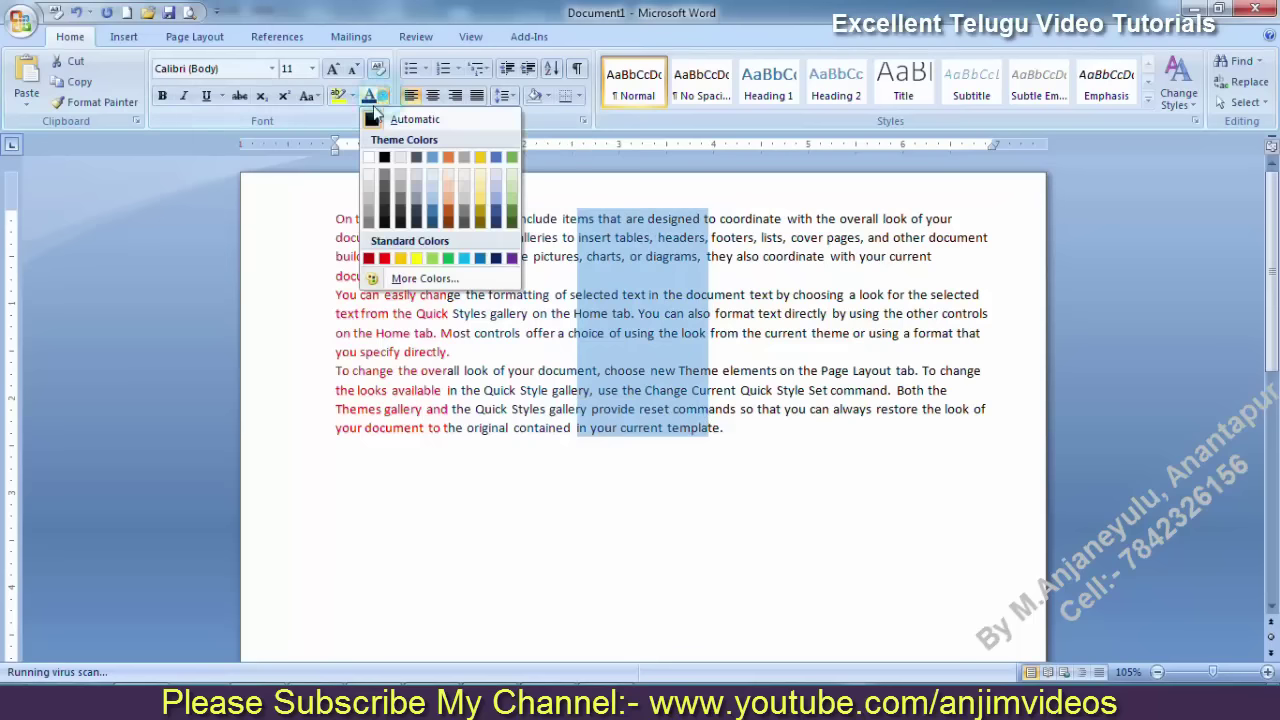
pyautogui.click(511, 262)
pyautogui.click(737, 257)
pyautogui.moveTo(703, 208); pyautogui.dragTo(870, 418)
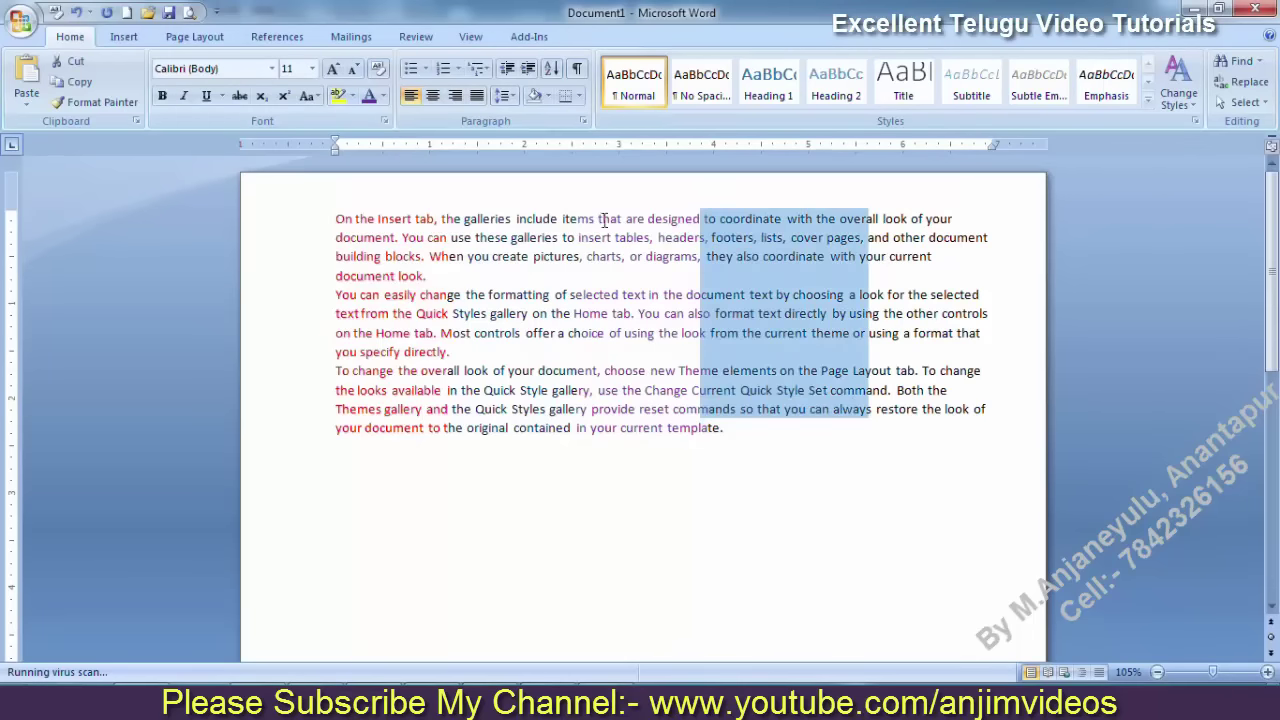
pyautogui.click(384, 97)
pyautogui.click(480, 189)
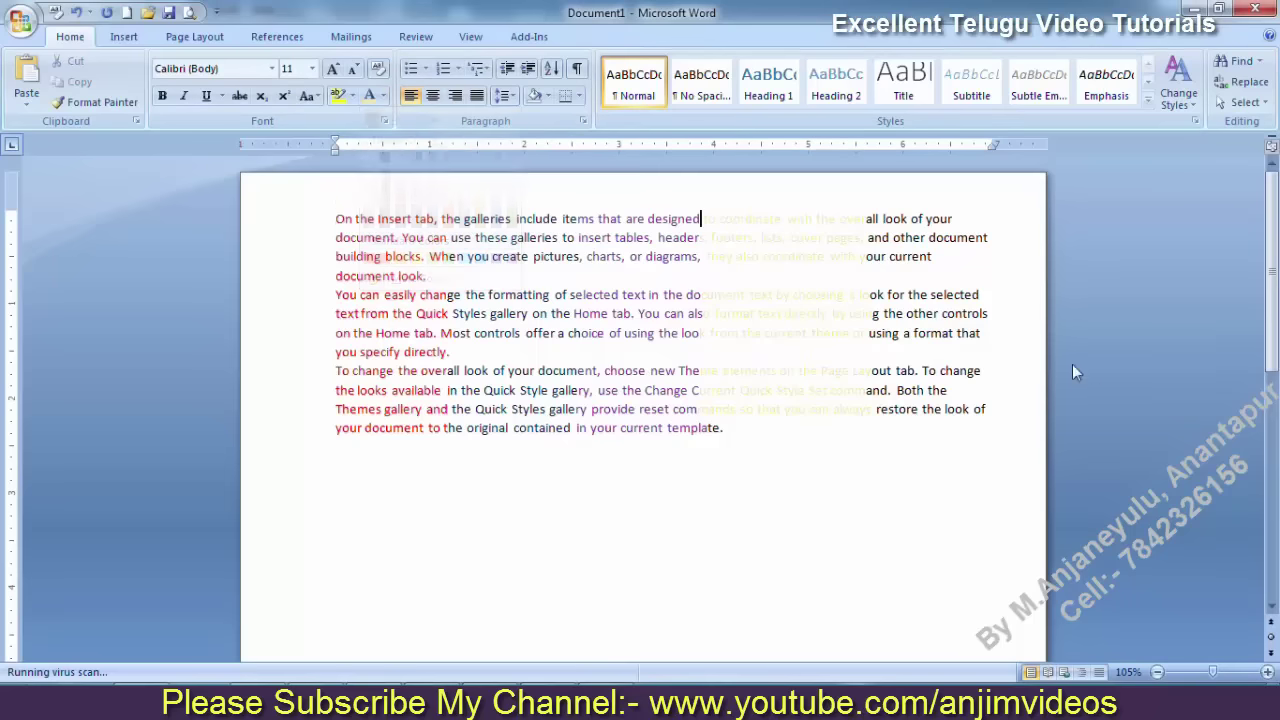
# Select the rightmost vertical block of text and give it a dark font colour
pyautogui.moveTo(866, 210); pyautogui.dragTo(1000, 417)
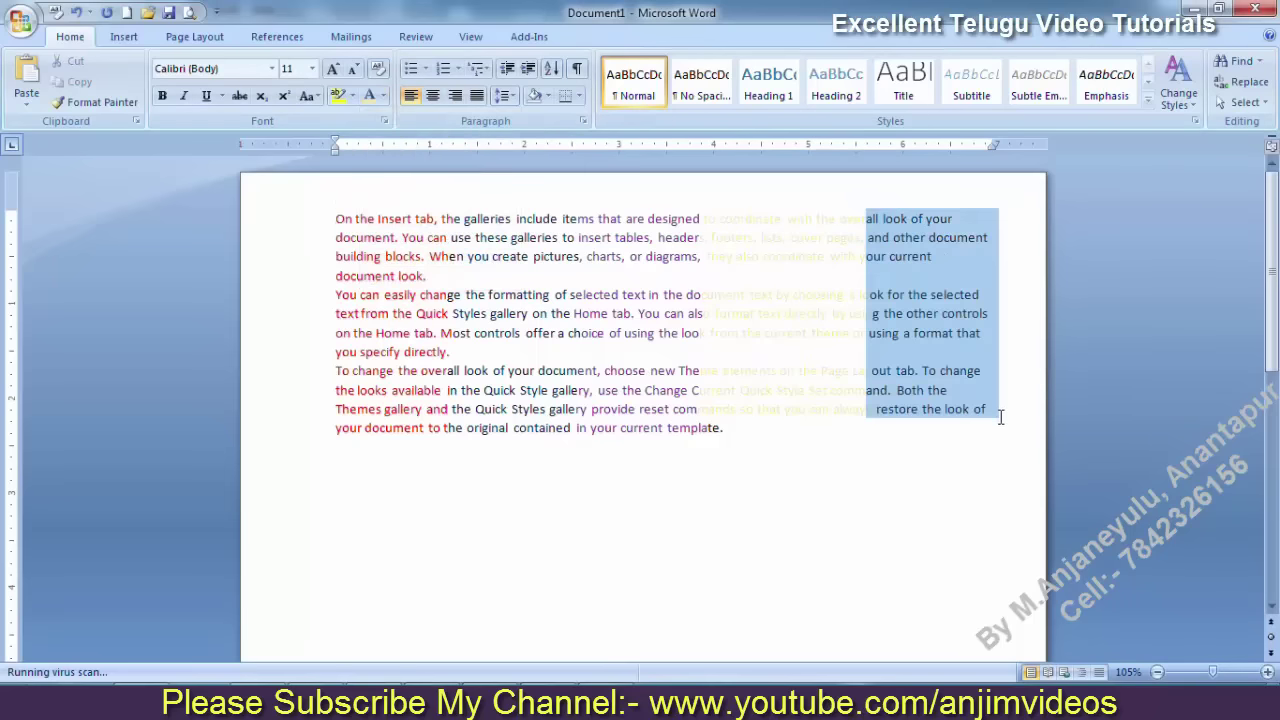
pyautogui.click(384, 96)
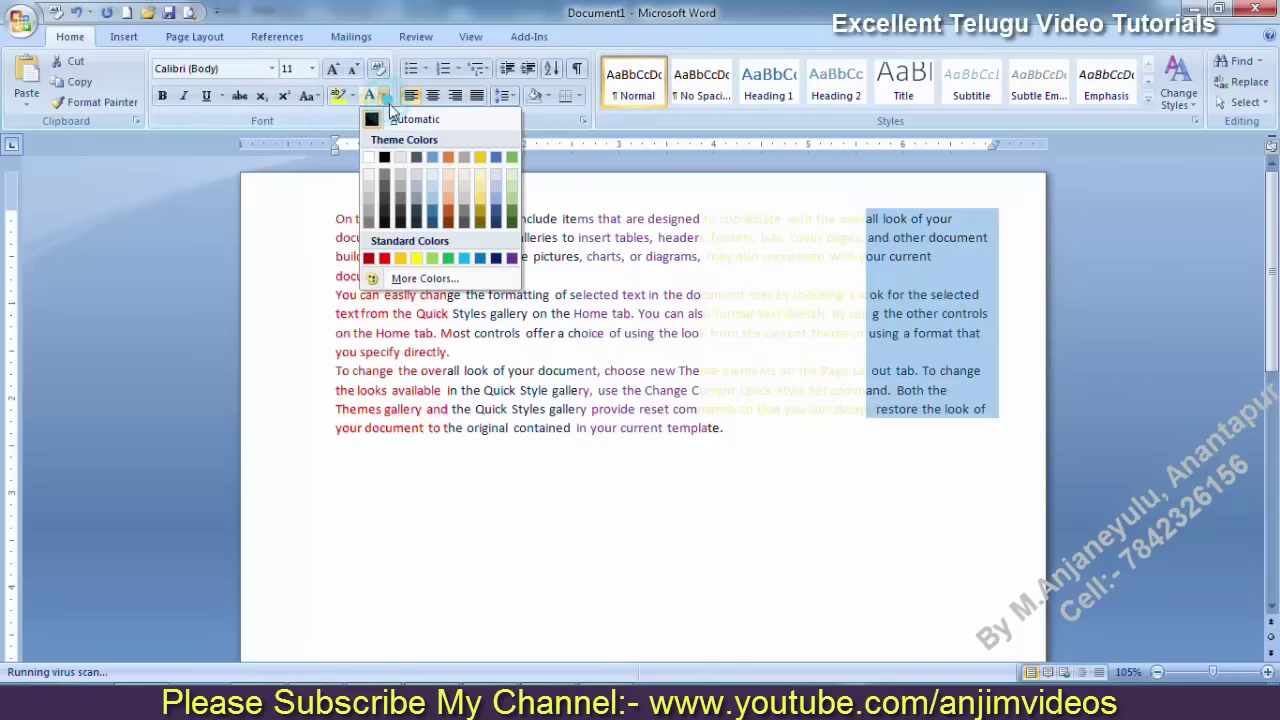
pyautogui.click(494, 259)
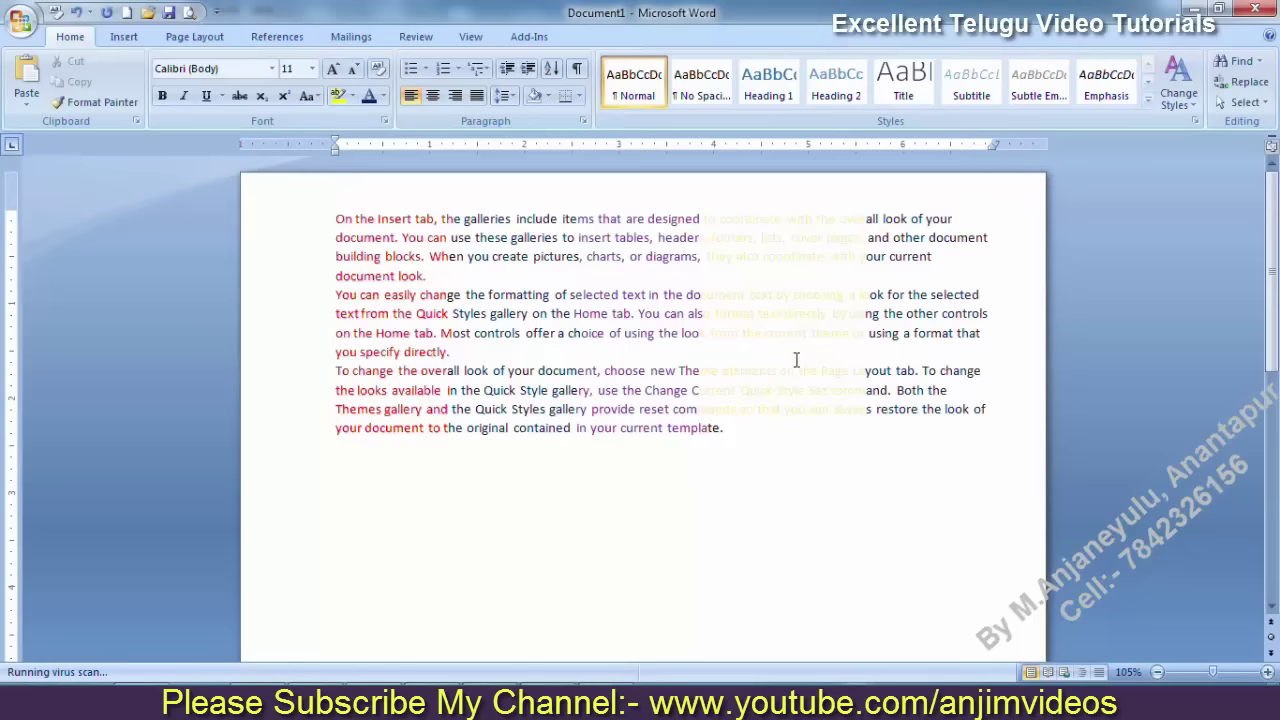
pyautogui.scroll(-3, 797, 360)
# Below the paragraphs, type a To block of four lines with a From heading on its right
pyautogui.click(409, 390)
pyautogui.press('Return')
pyautogui.press('Return')
pyautogui.write('t')
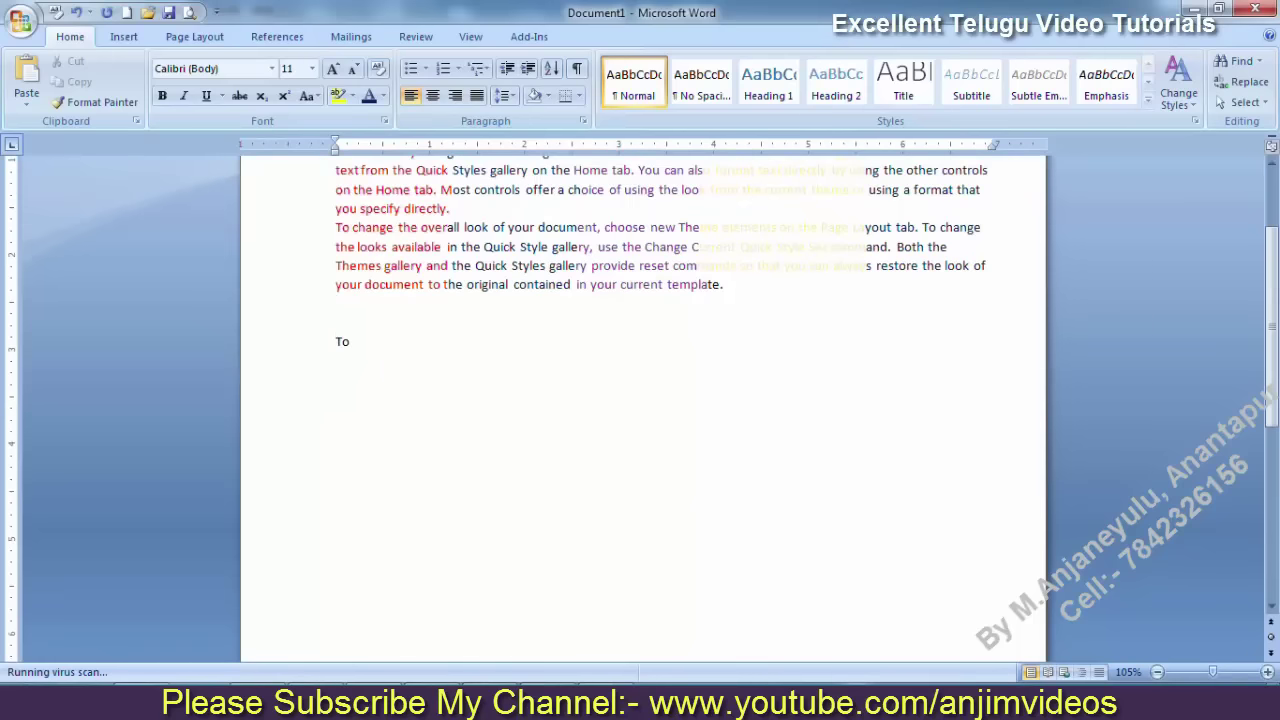
pyautogui.write(' sadfasdfasdf asdf asdf asdf')
pyautogui.click(363, 380)
pyautogui.press('Up')
pyautogui.press('Up')
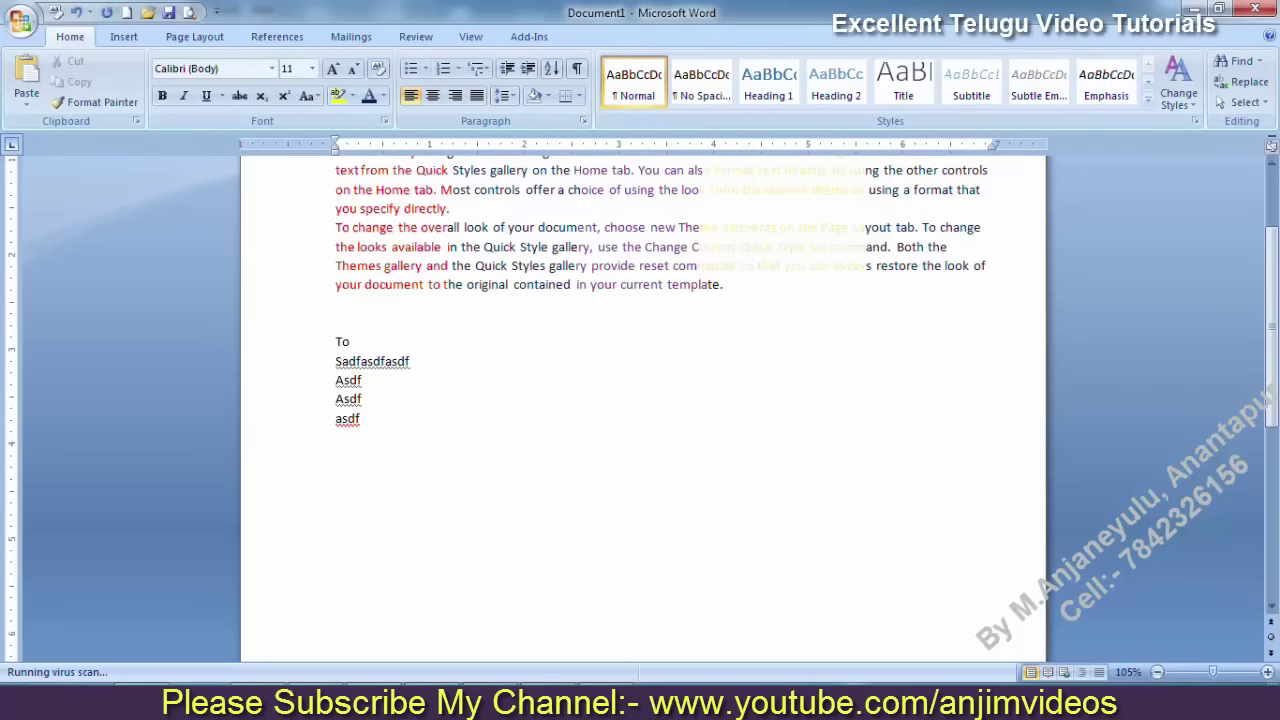
pyautogui.write('om')
pyautogui.press('Down')
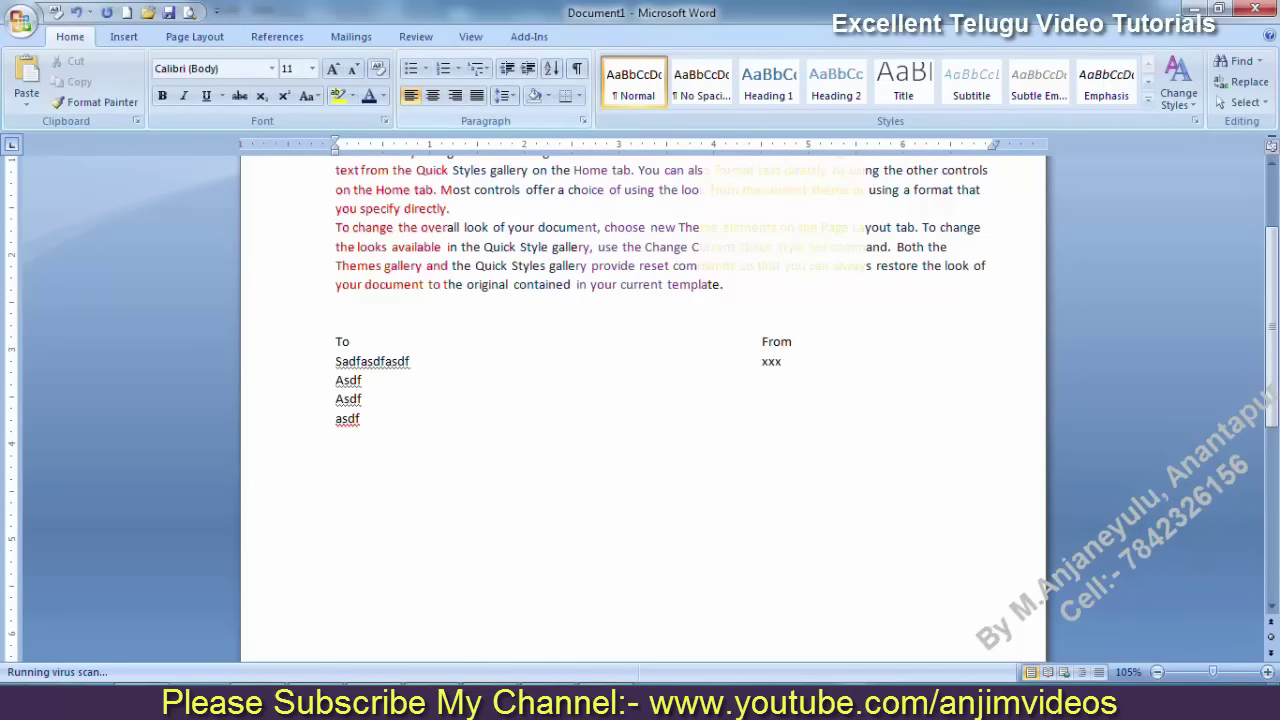
pyautogui.press('Down')
# Type 'xxxx' as the second From line, then select and deselect the To block
pyautogui.write('xxxx')
pyautogui.moveTo(336, 335); pyautogui.dragTo(580, 455)
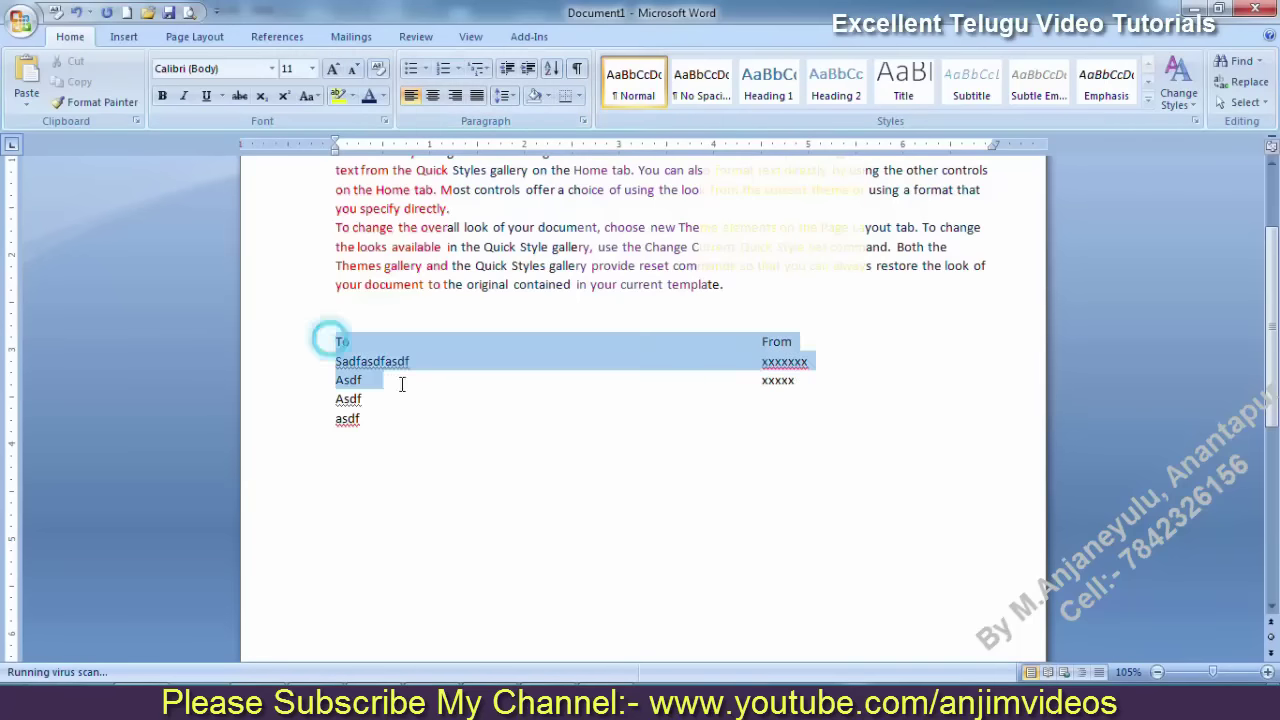
pyautogui.click(571, 416)
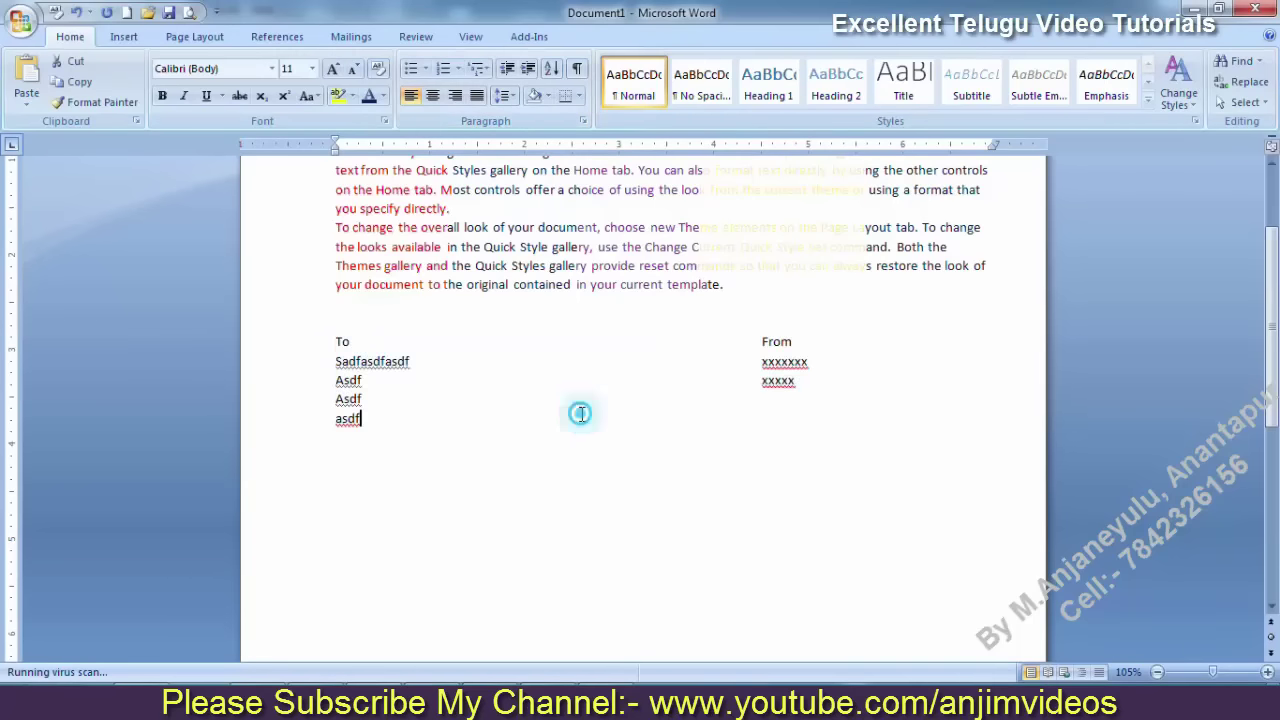
# Alt-select the From block, deselect it, and scroll to review the finished document
pyautogui.press('alt')
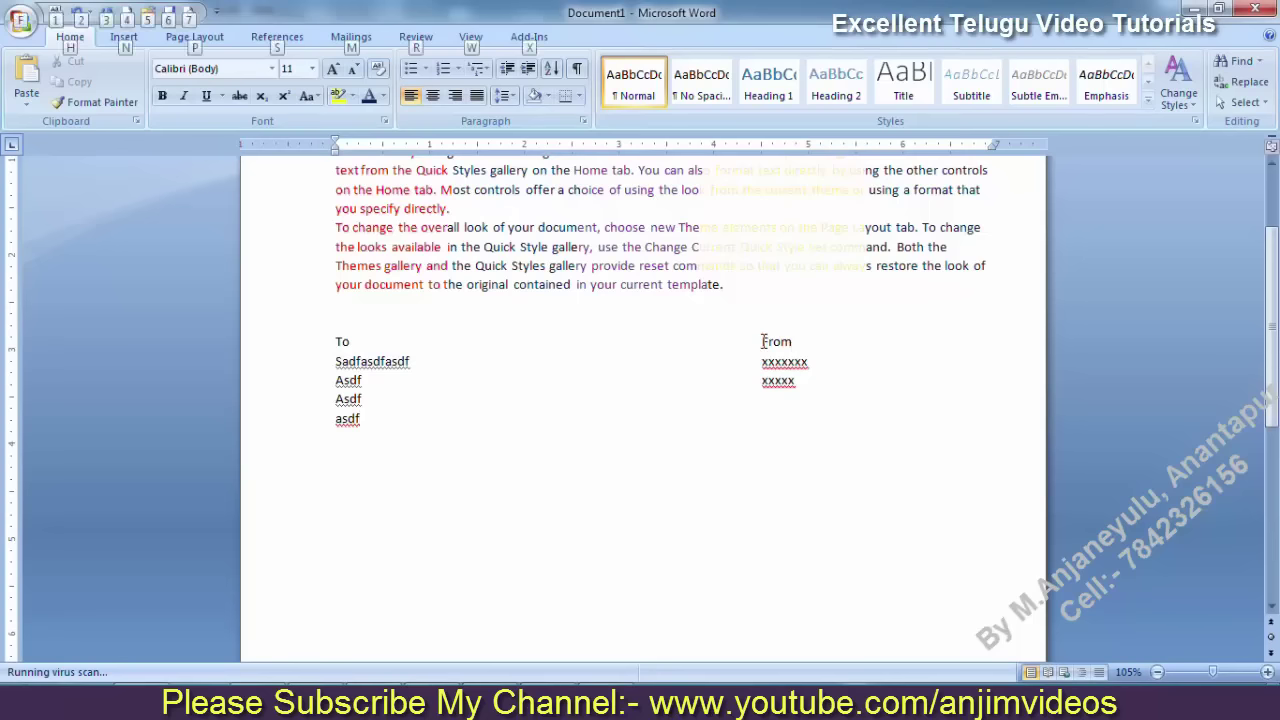
pyautogui.moveTo(762, 342); pyautogui.dragTo(810, 382)
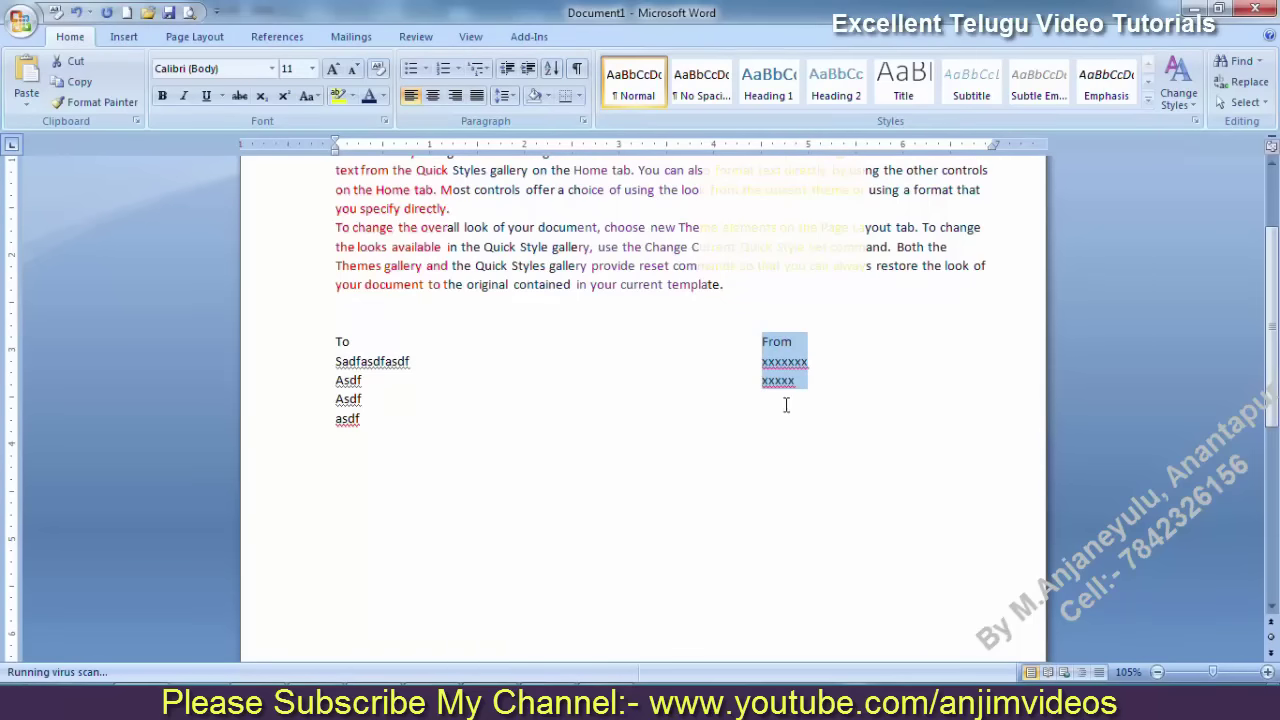
pyautogui.click(708, 401)
pyautogui.scroll(3, 708, 403)
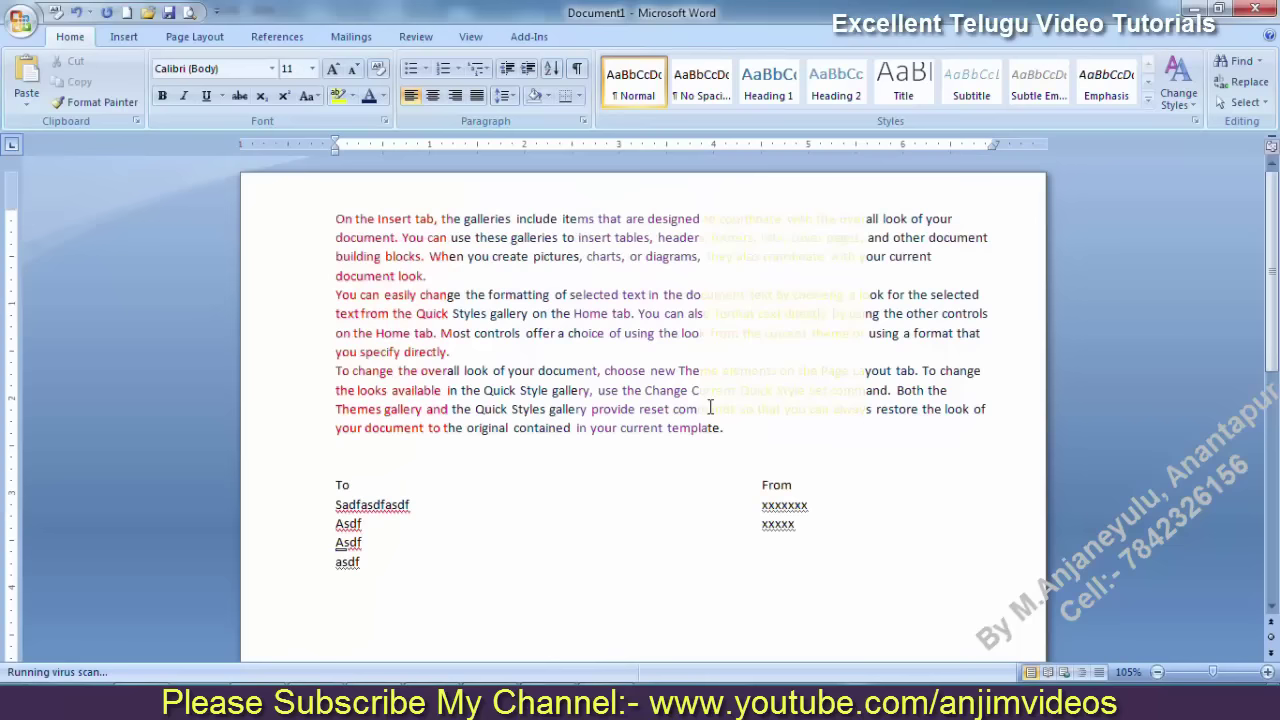
pyautogui.scroll(-3, 636, 422)
pyautogui.scroll(-2, 624, 428)
pyautogui.scroll(-1, 624, 428)
pyautogui.scroll(4, 624, 428)
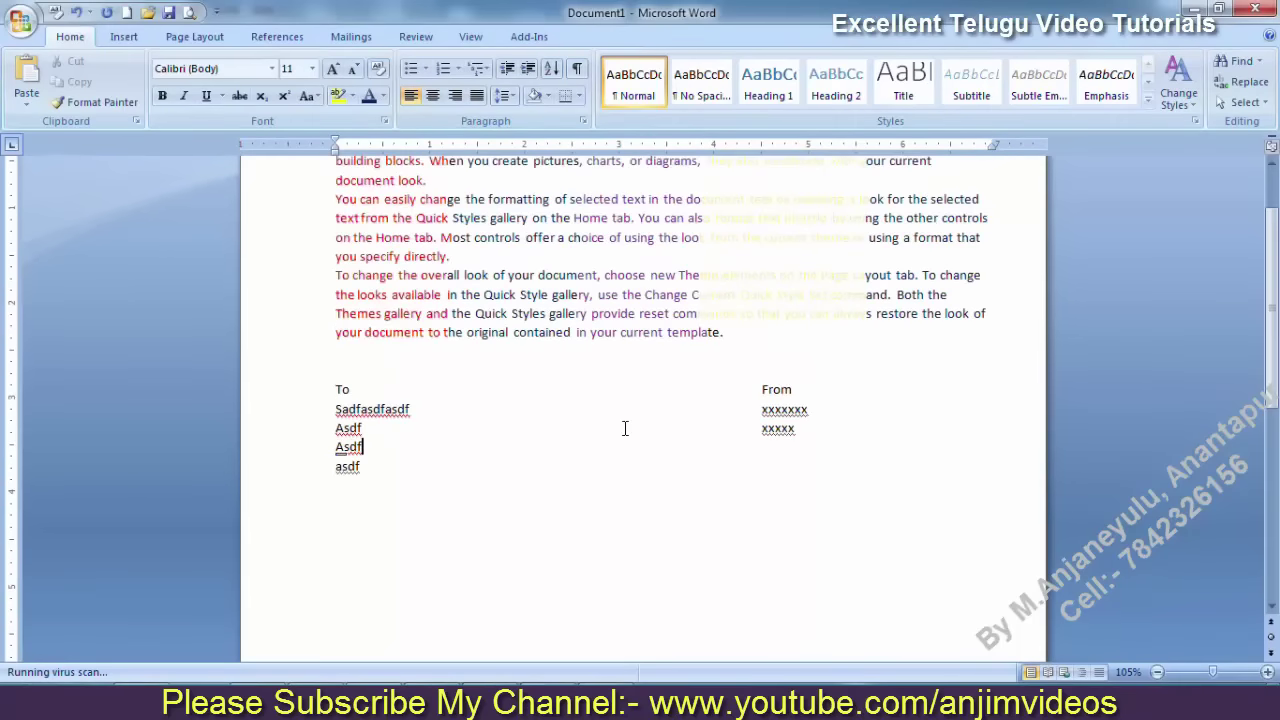
pyautogui.scroll(2, 624, 428)
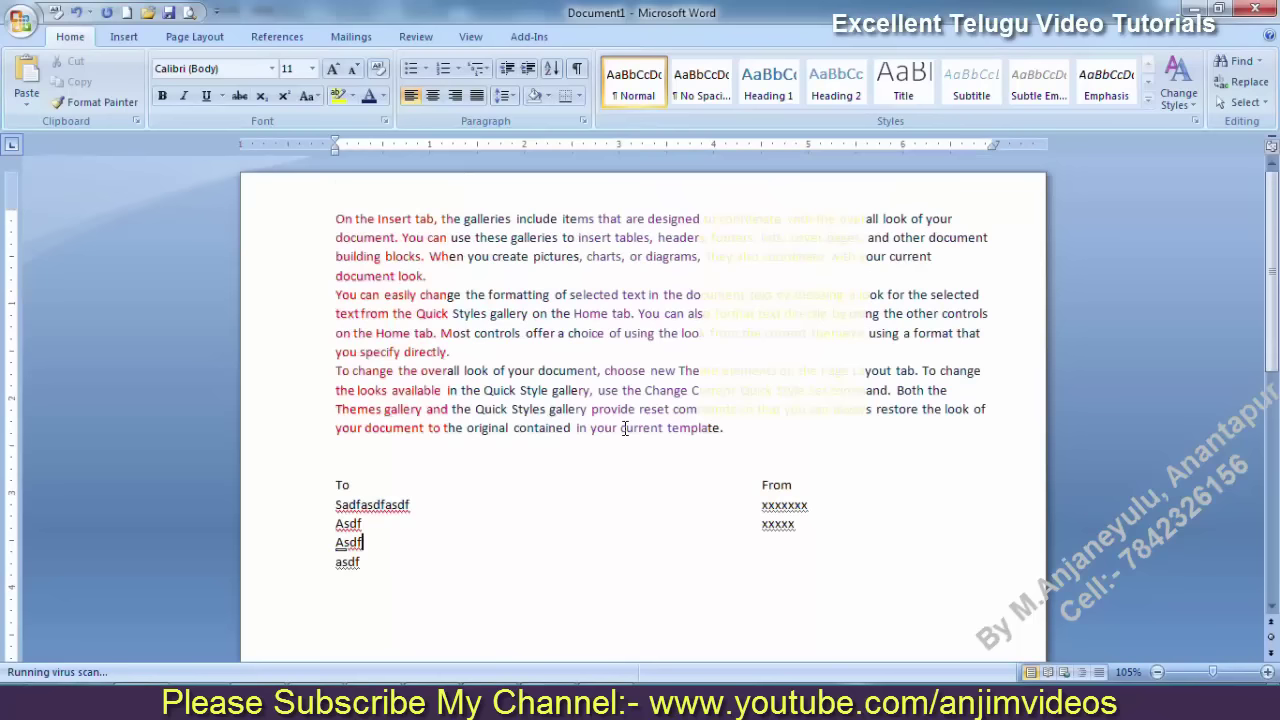